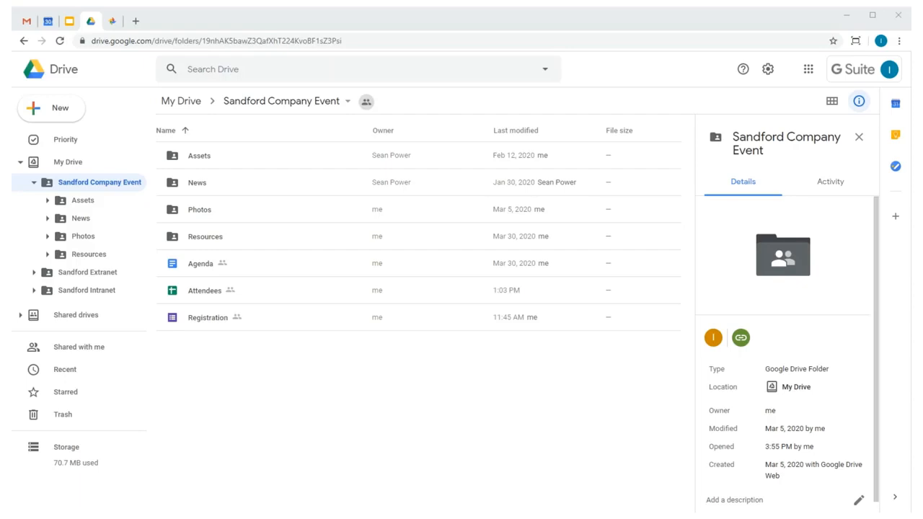
- Review the details of the Agenda, Registration and Attendees files in the Sandford Company Event folder
click(206, 272)
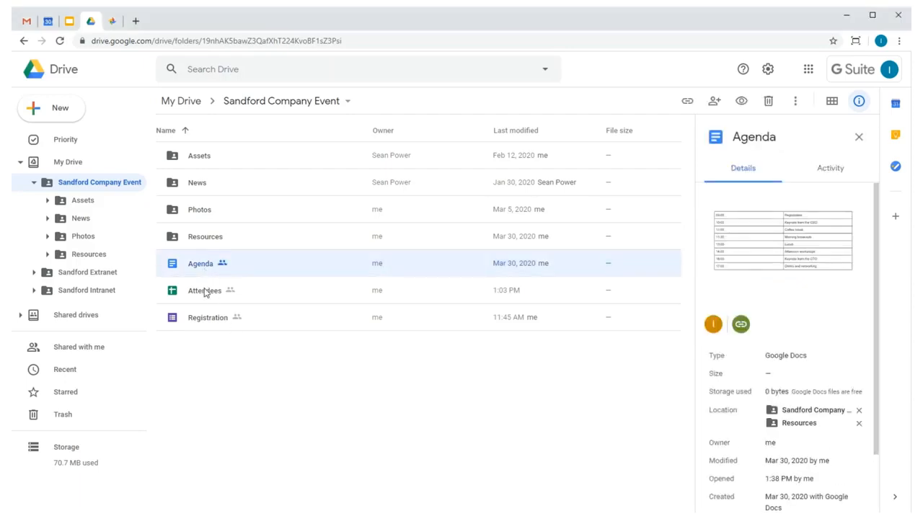
click(208, 320)
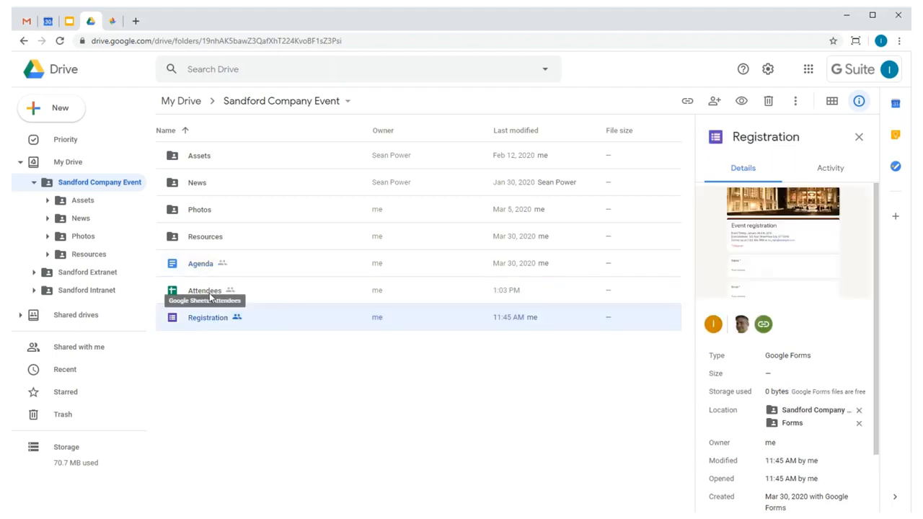
click(211, 298)
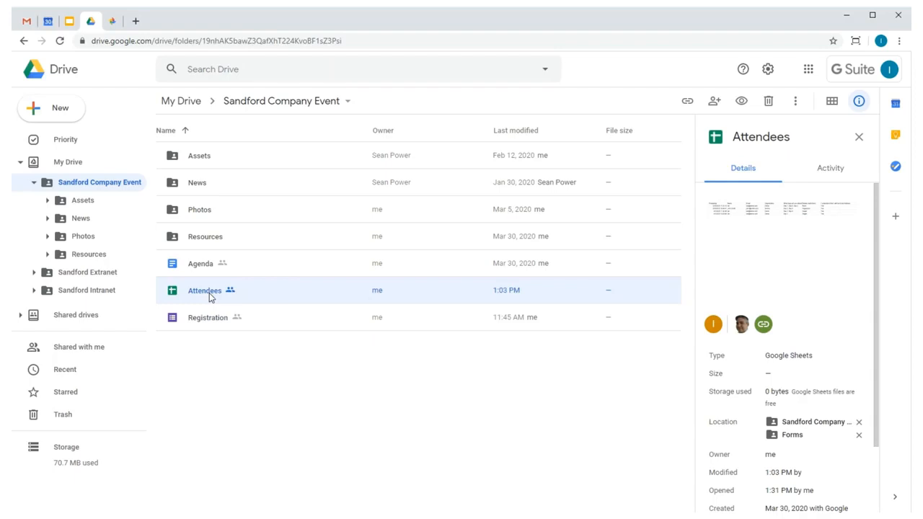
- Look through the Slides folder under Resources, the Conference Gallery album in Google Photos, and the News folder in Drive
click(48, 254)
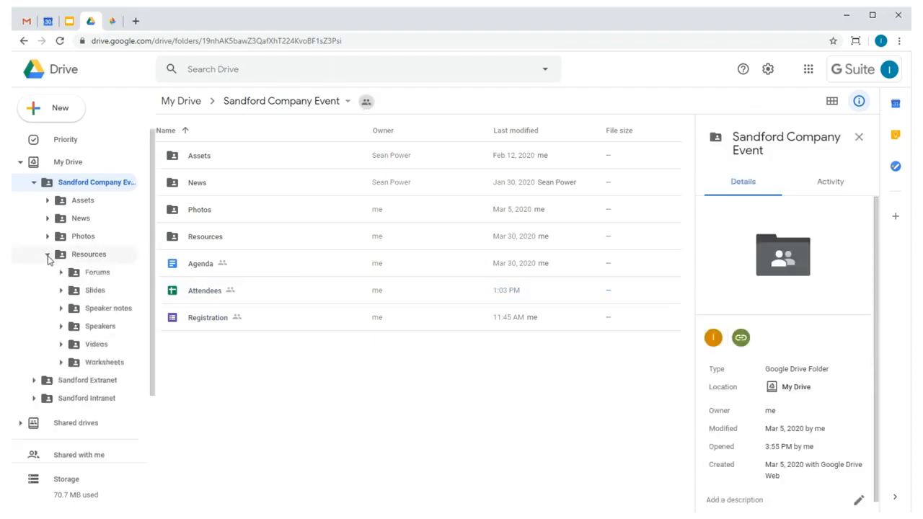
click(103, 290)
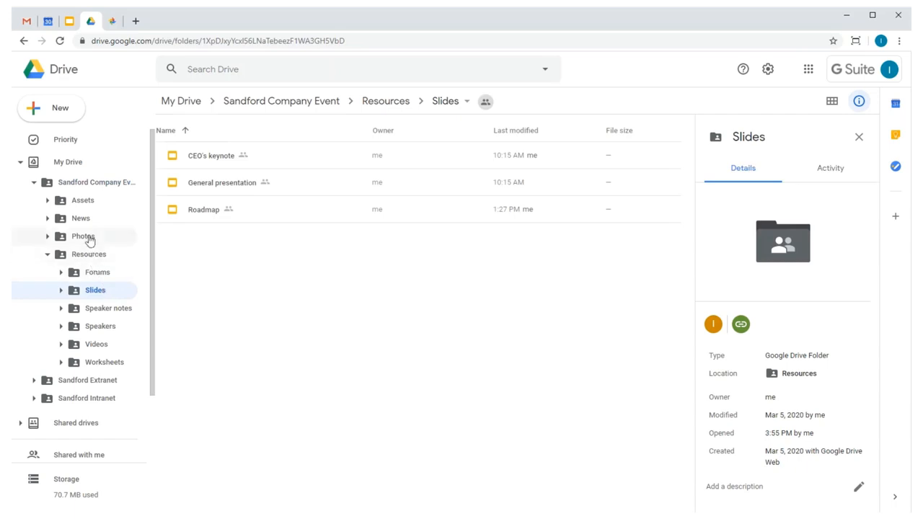
click(111, 22)
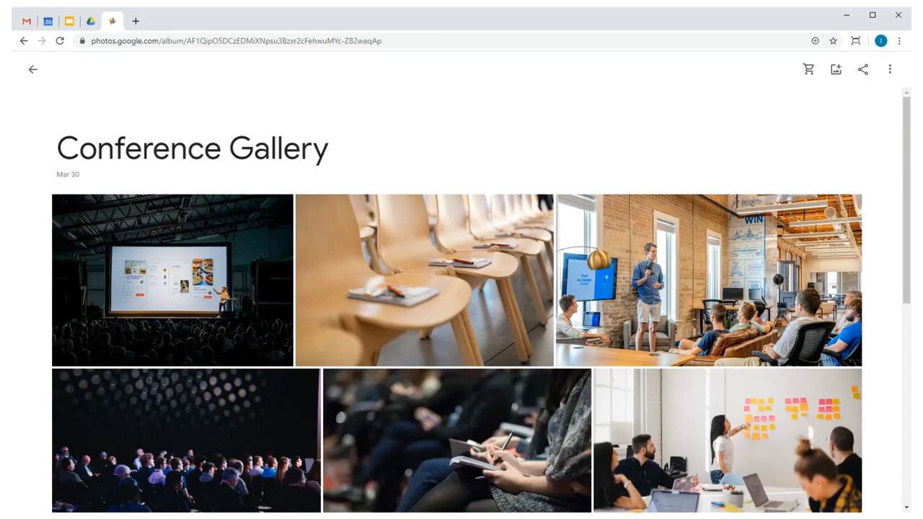
click(90, 21)
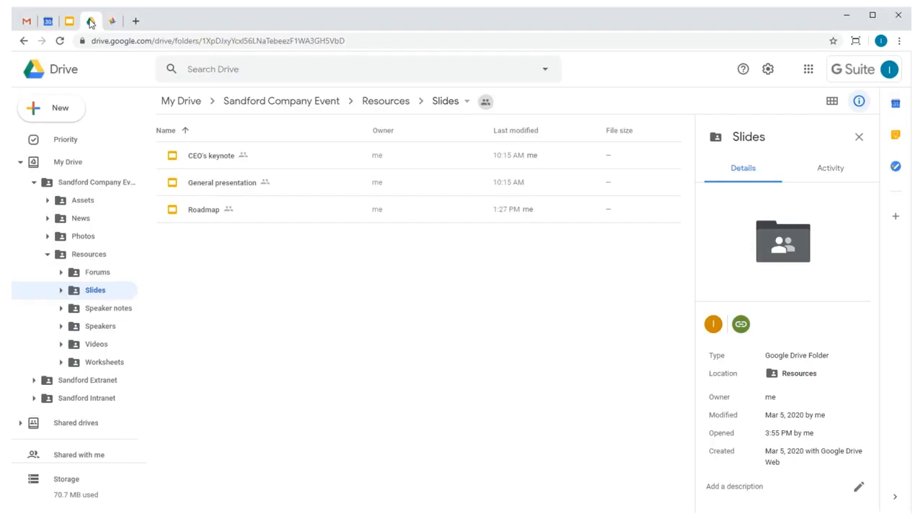
click(82, 225)
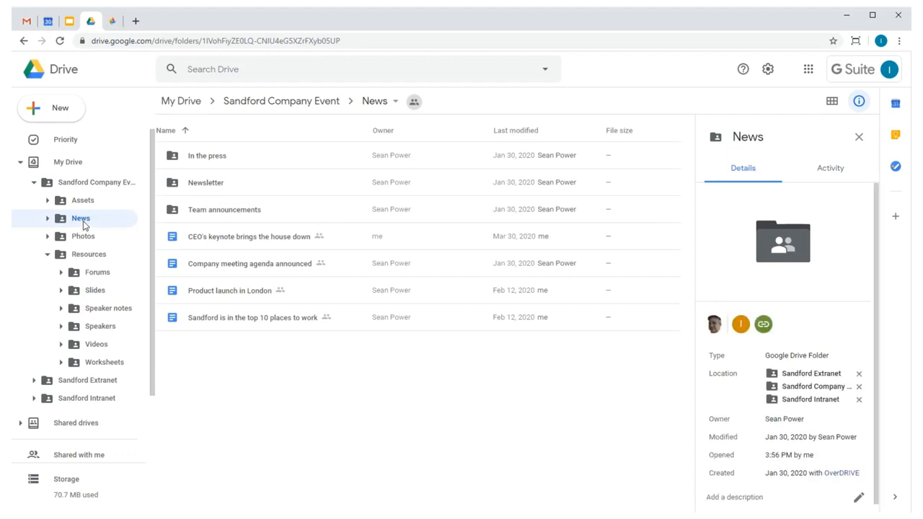
- Open the Sandford Company Event folder with OverDRIVE
right_click(258, 105)
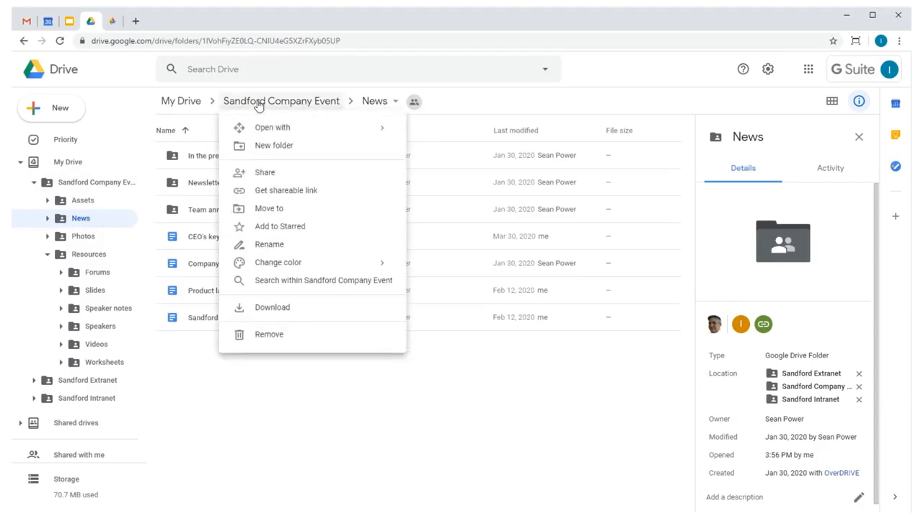
mouse_move(281, 132)
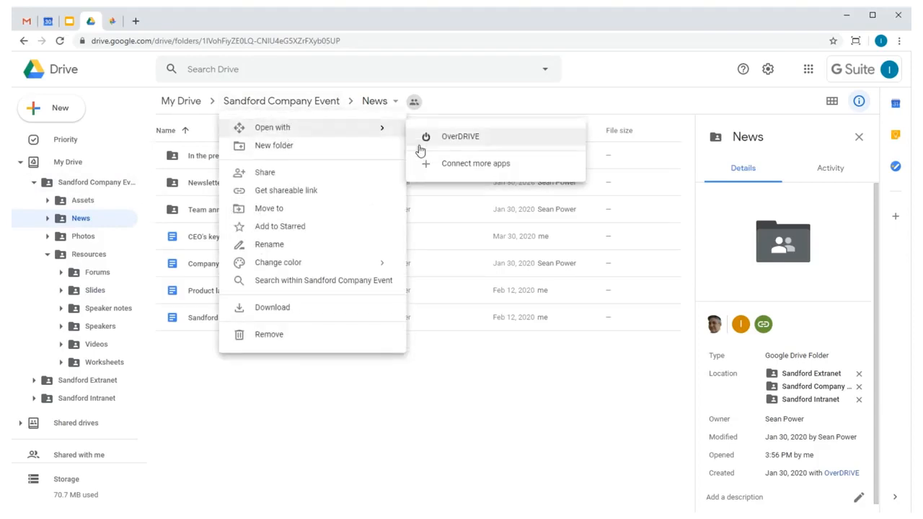
click(455, 140)
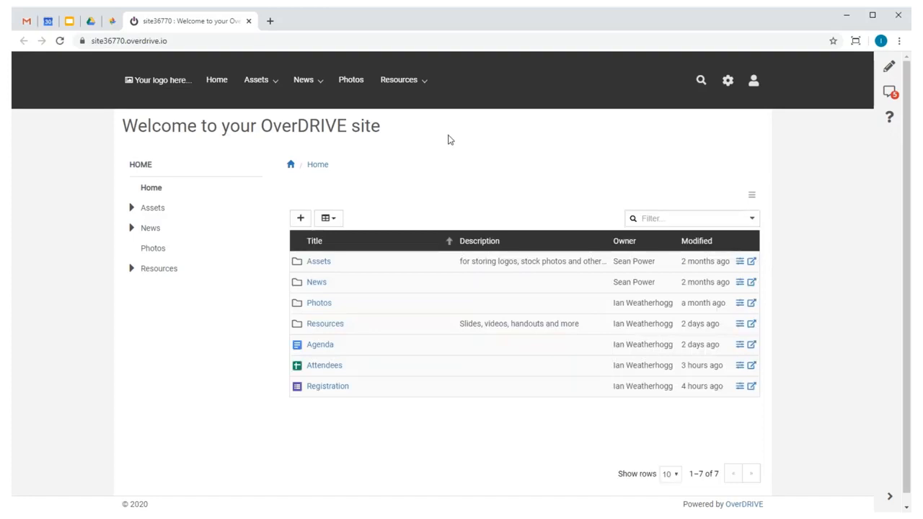
- Set the site logo to the Sandford tree logo image from Assets and save the site settings
click(160, 83)
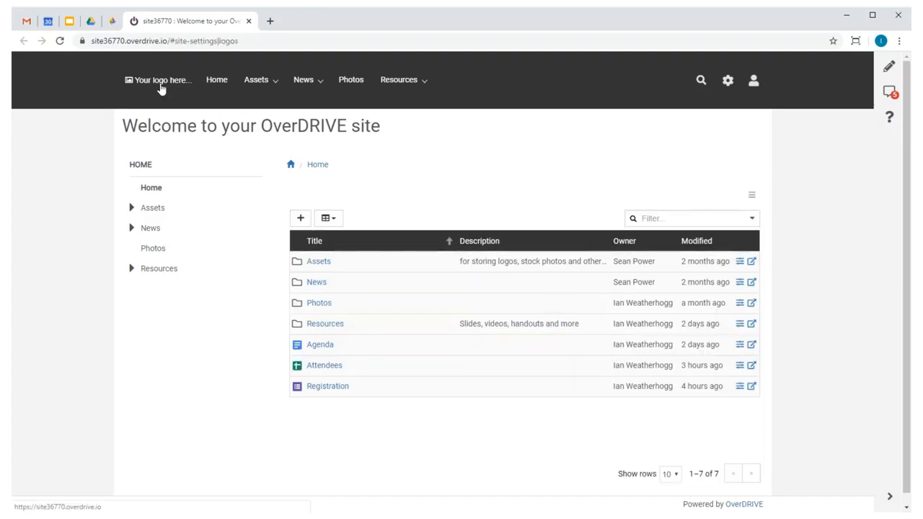
click(375, 379)
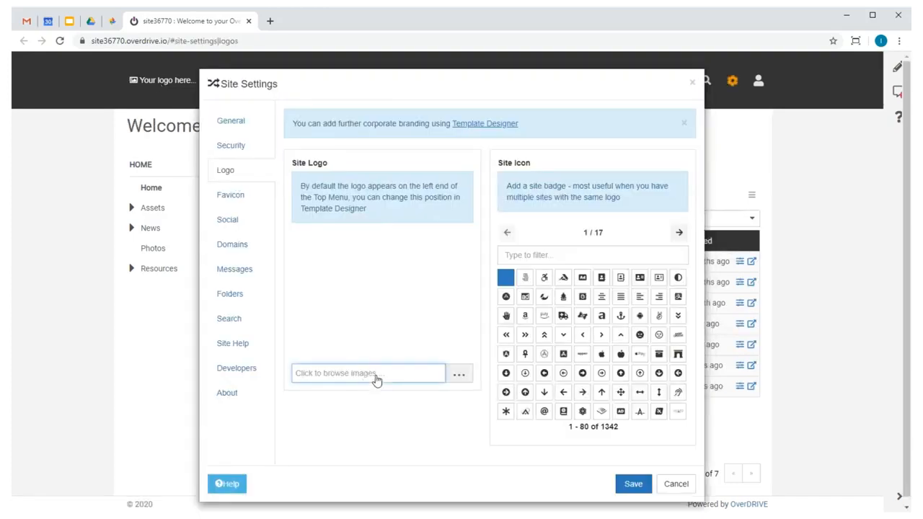
click(268, 310)
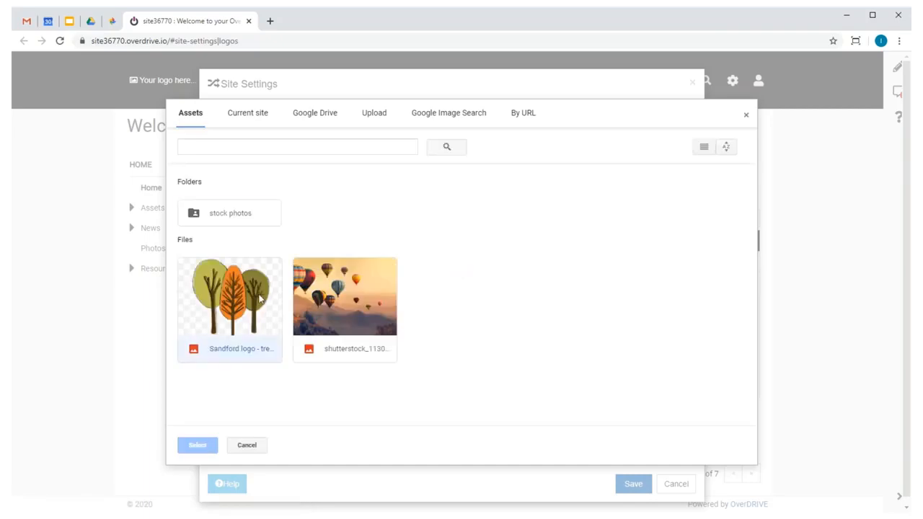
click(194, 443)
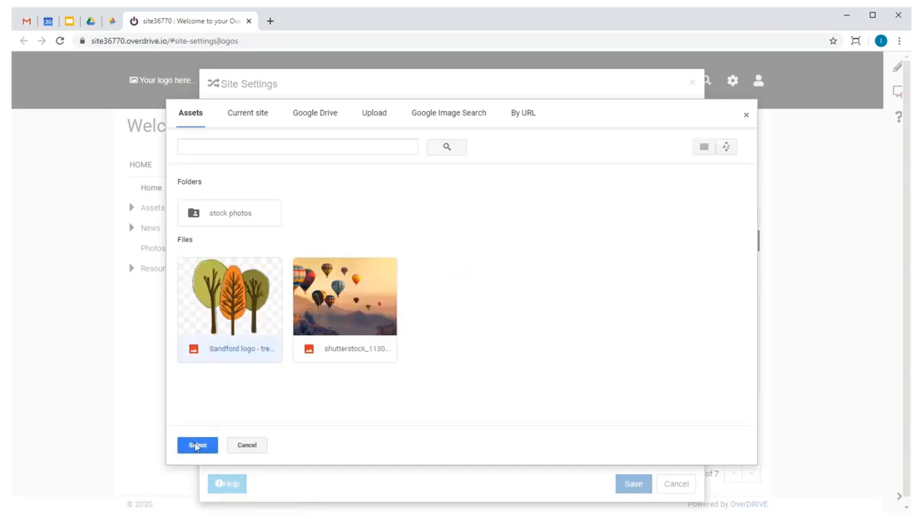
click(637, 483)
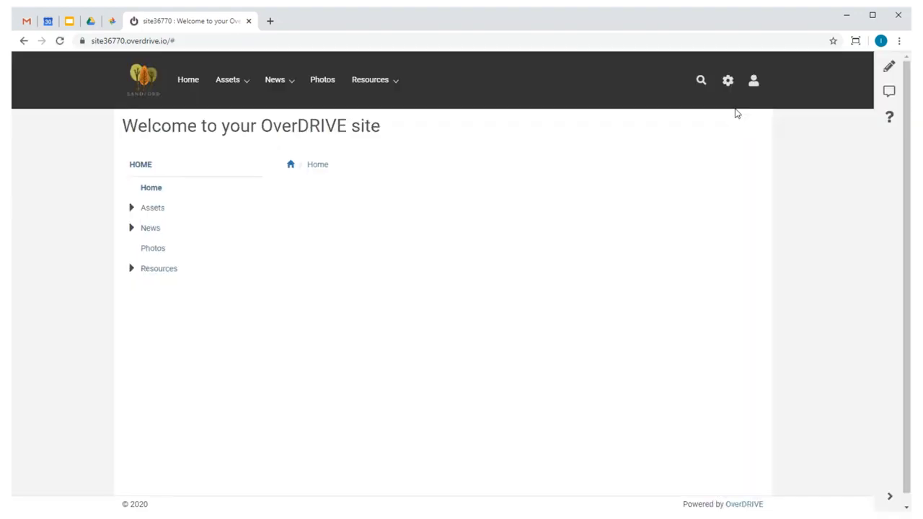
- Choose the Misted Blue template for the site in Template Designer
click(727, 81)
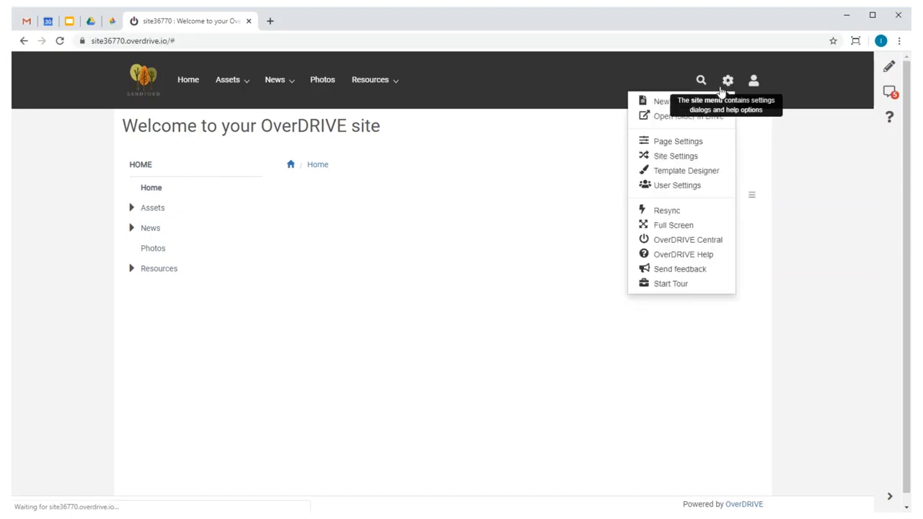
click(691, 175)
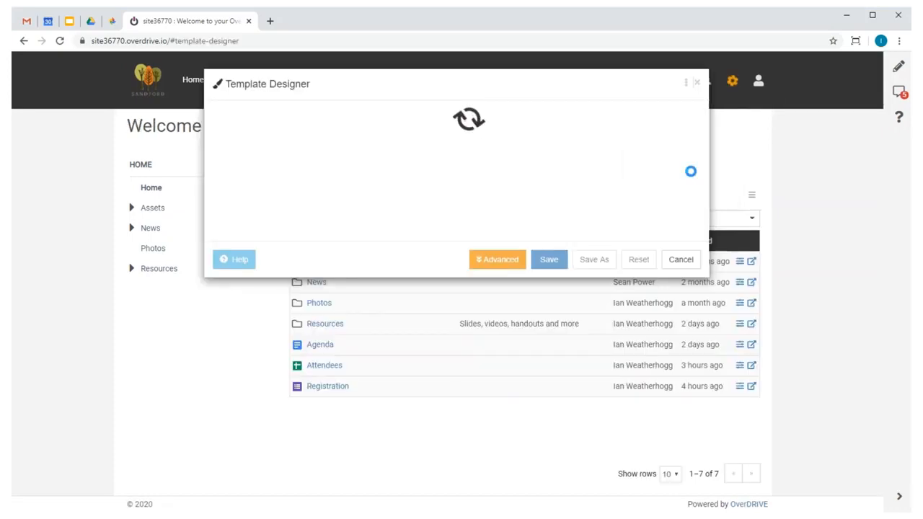
click(569, 118)
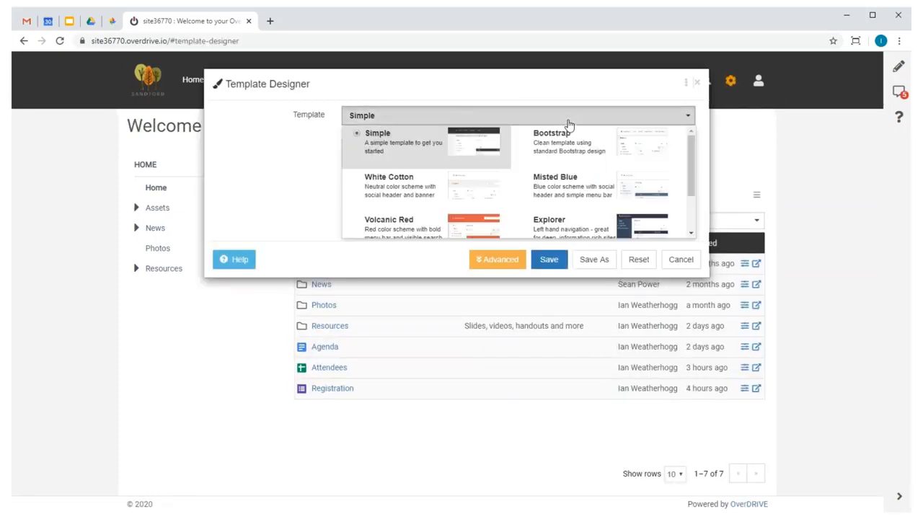
click(574, 180)
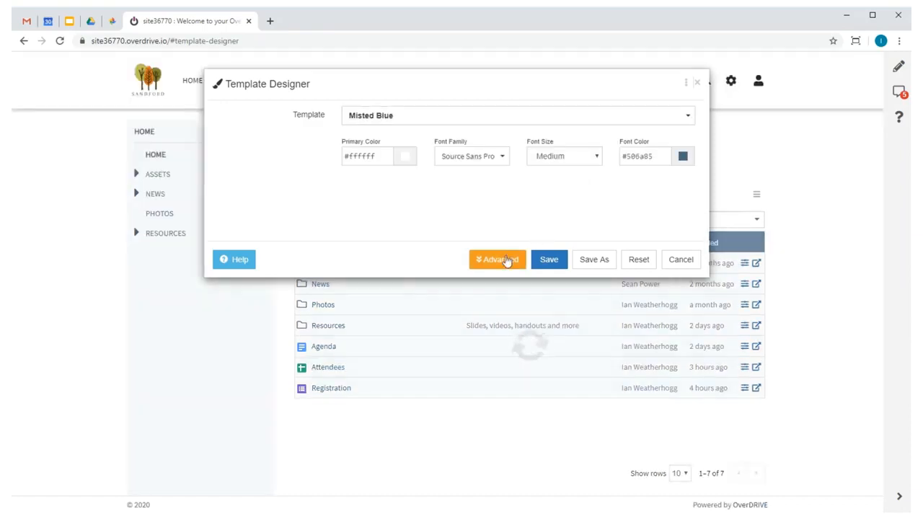
- Set the side menu position to Off in the advanced template options and save the template
click(505, 260)
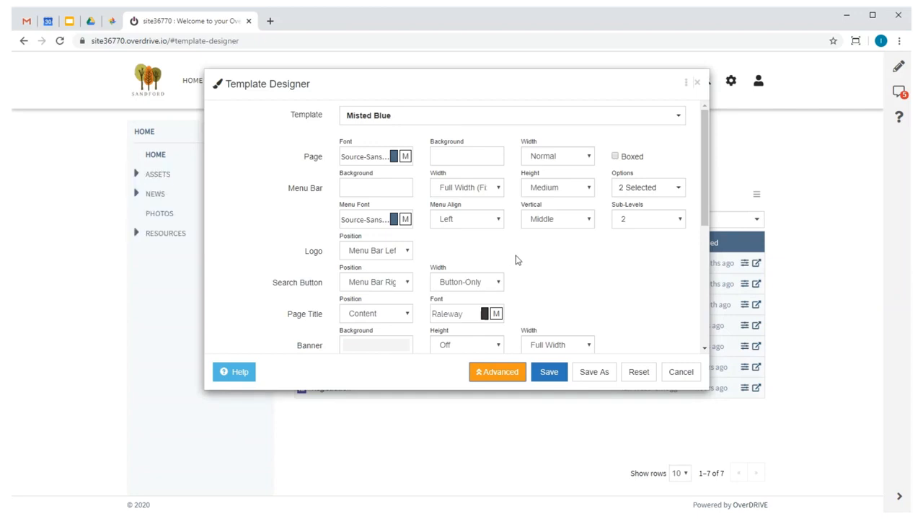
scroll(513, 261, down, 3)
click(563, 244)
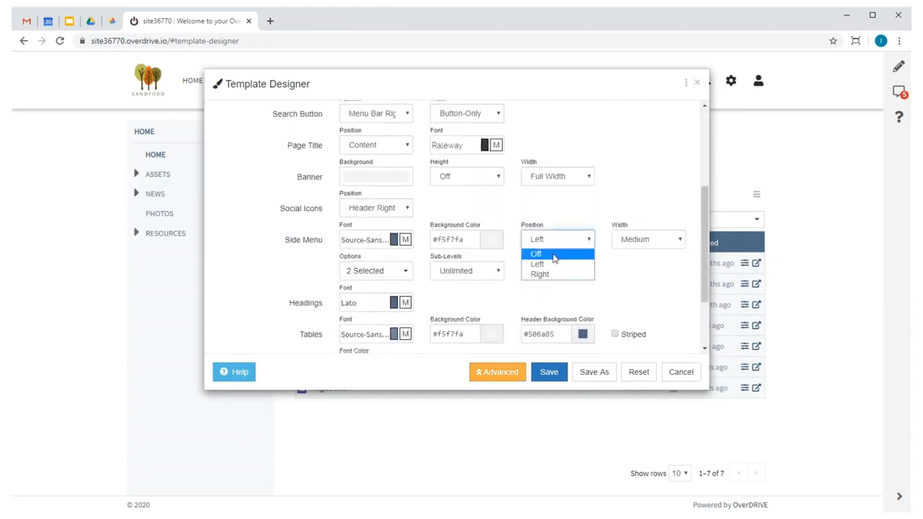
click(554, 258)
click(551, 377)
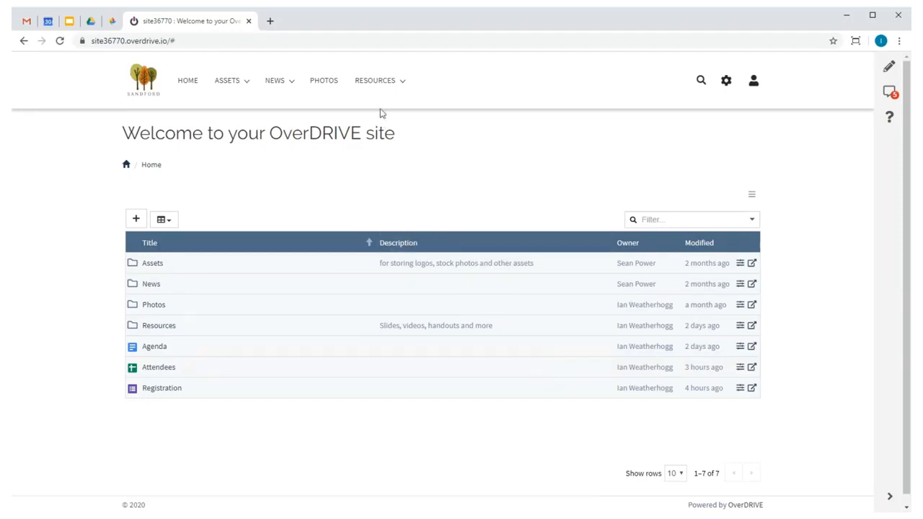
- Open the Slides page under Resources and display its files as Large Icons
mouse_move(377, 87)
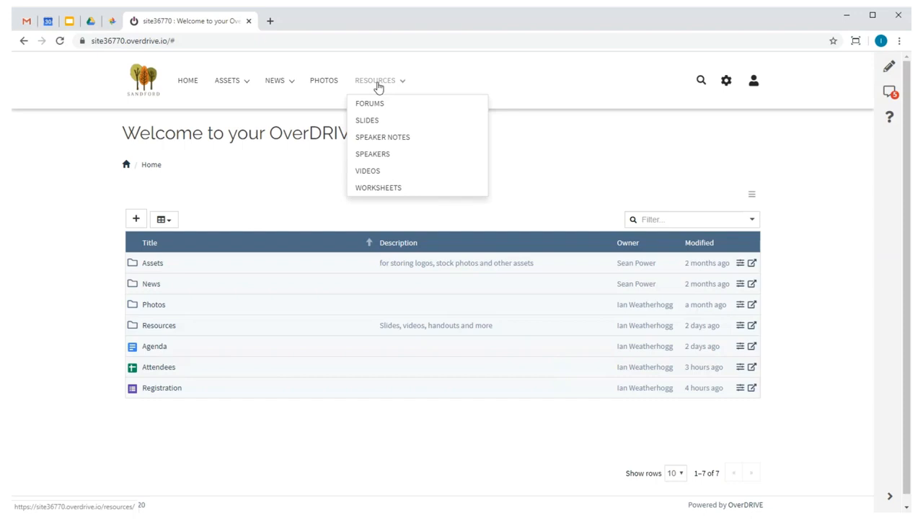
mouse_move(289, 88)
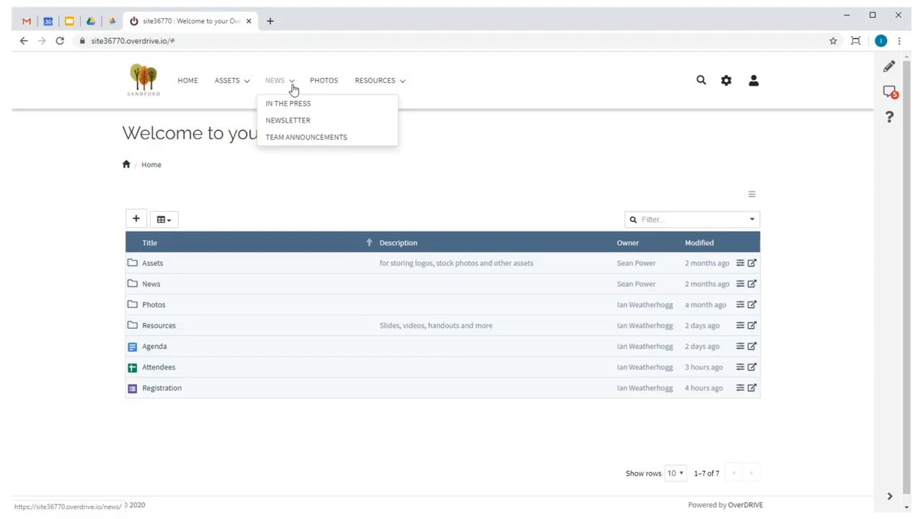
click(374, 122)
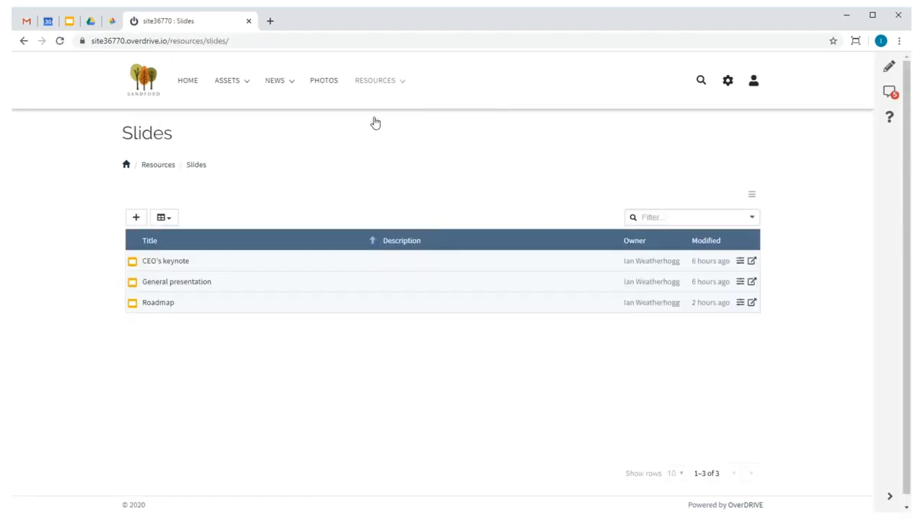
click(749, 196)
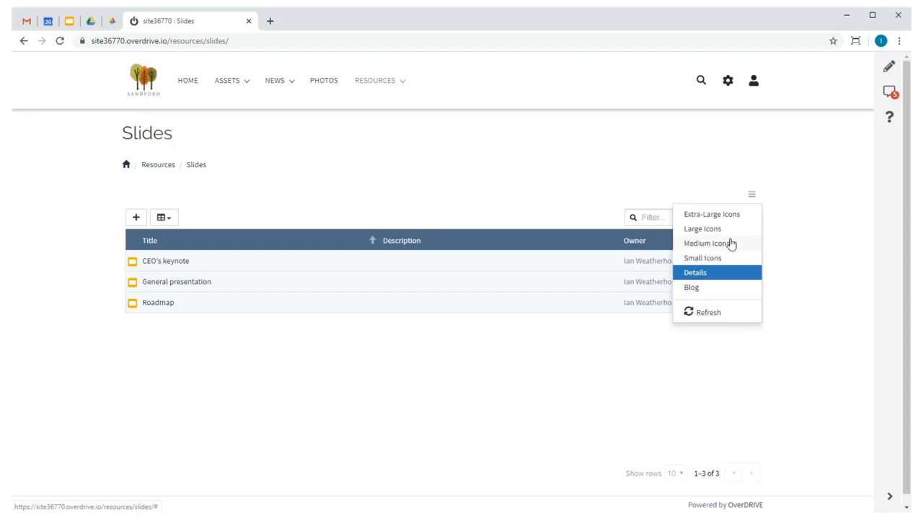
click(727, 230)
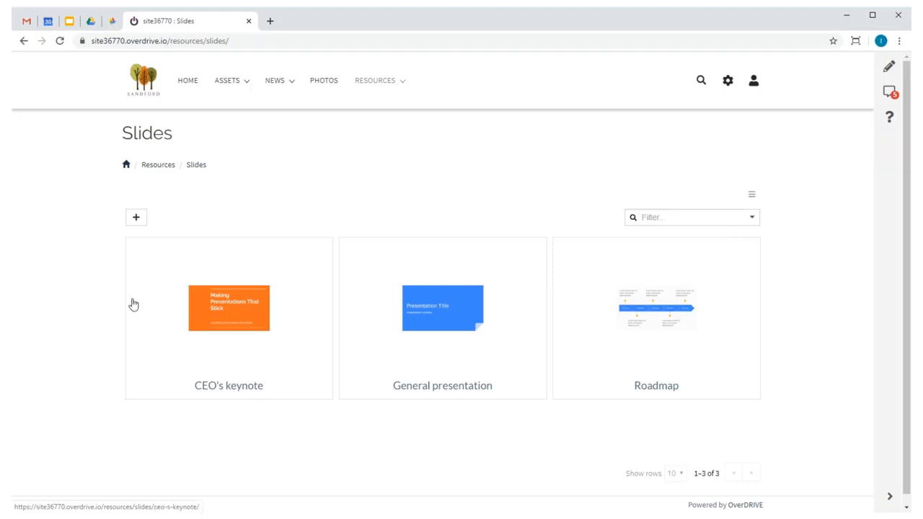
- Check the options for adding folder content, then open the CEO's keynote presentation and switch it to Edit mode
click(138, 221)
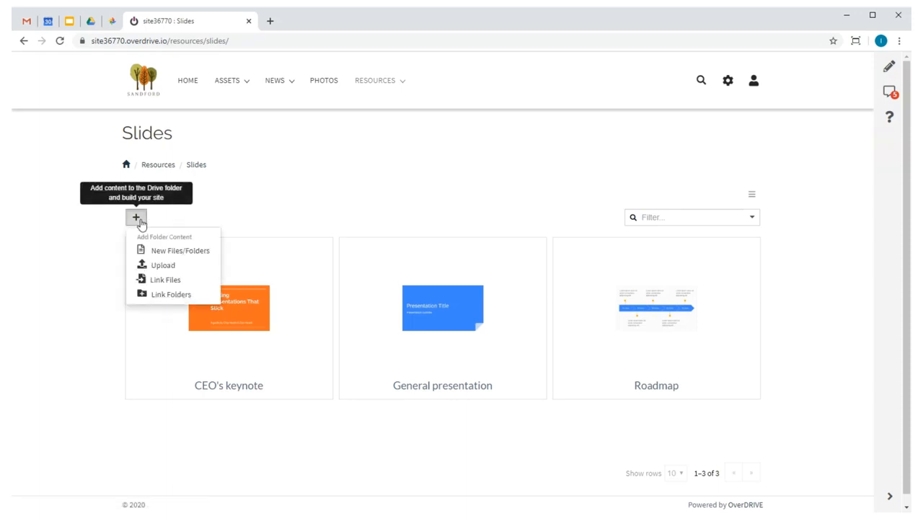
click(127, 353)
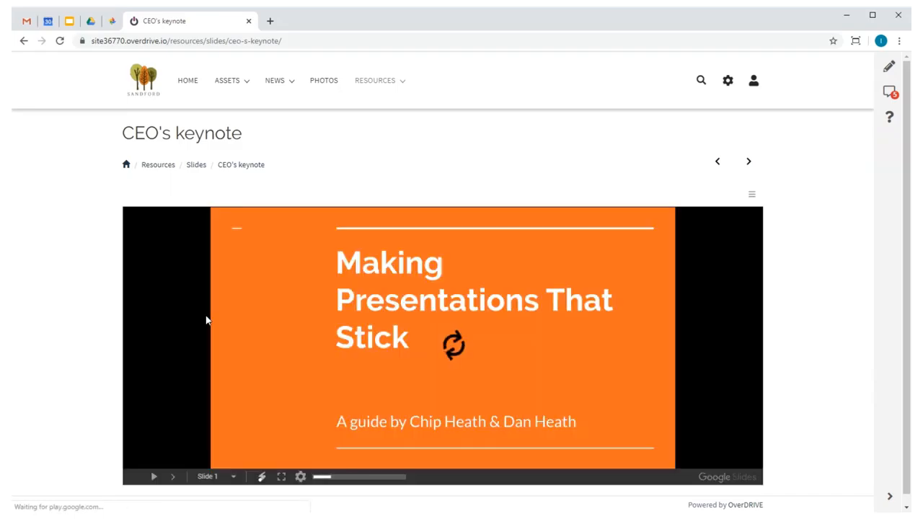
click(751, 193)
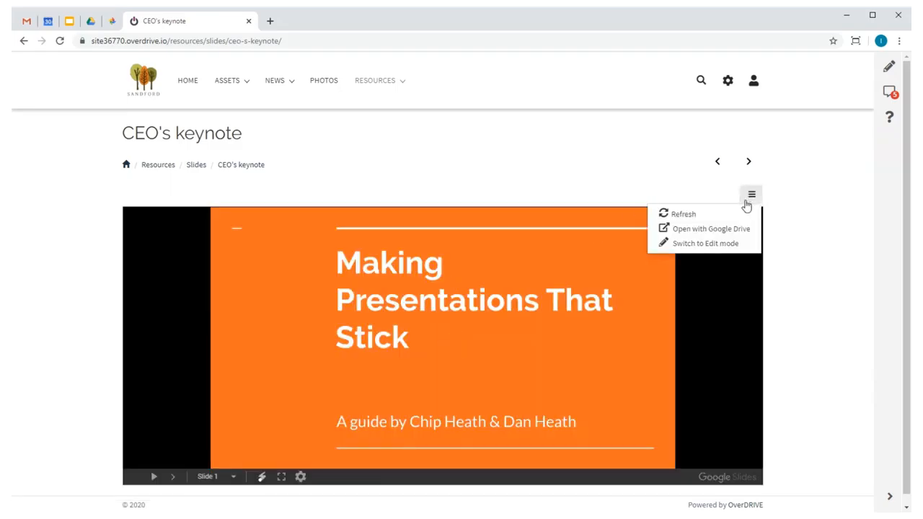
click(725, 246)
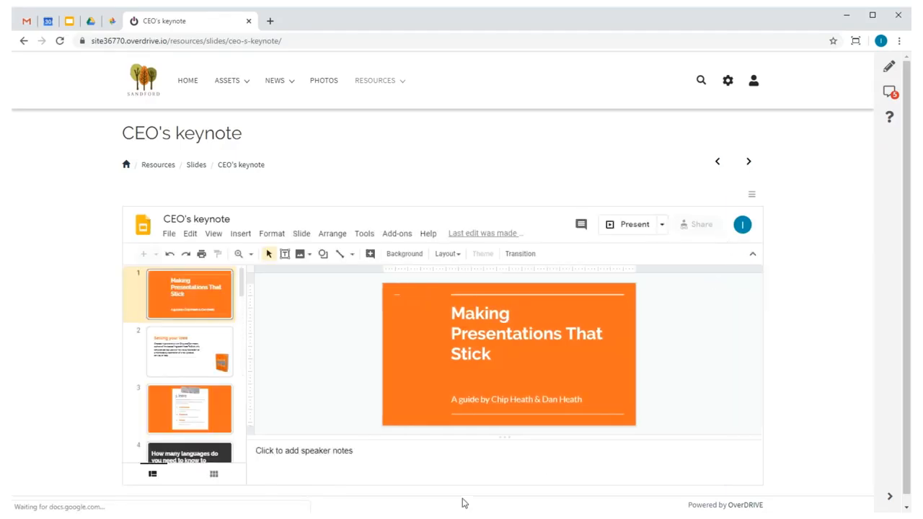
- Return to the site's home page and turn off Show in Menus for the Assets folder
click(125, 165)
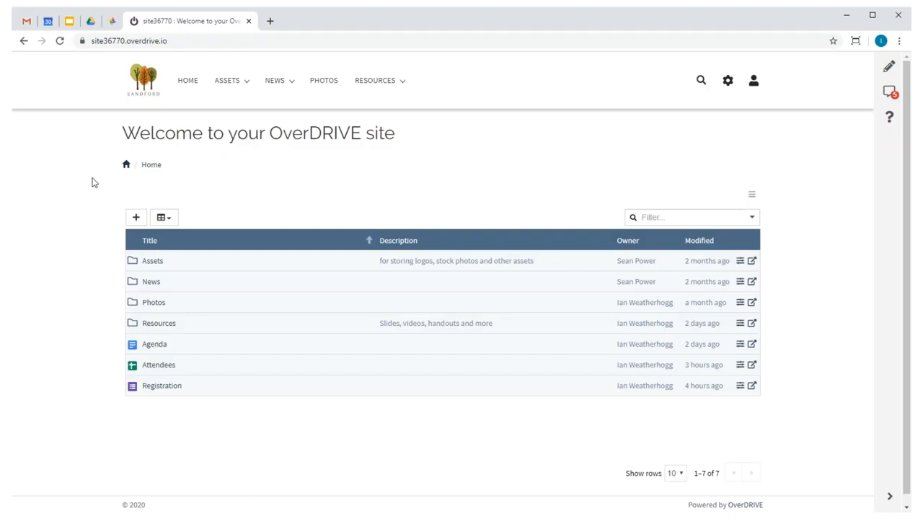
right_click(151, 262)
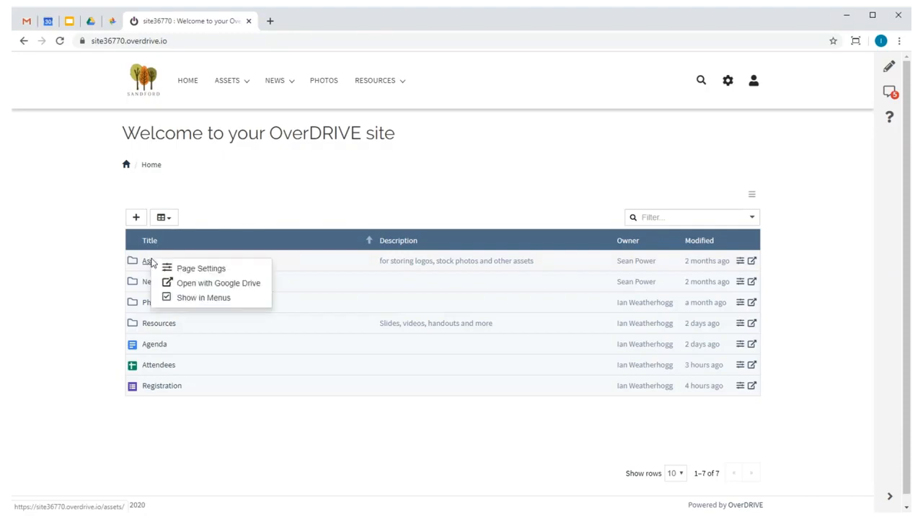
click(188, 298)
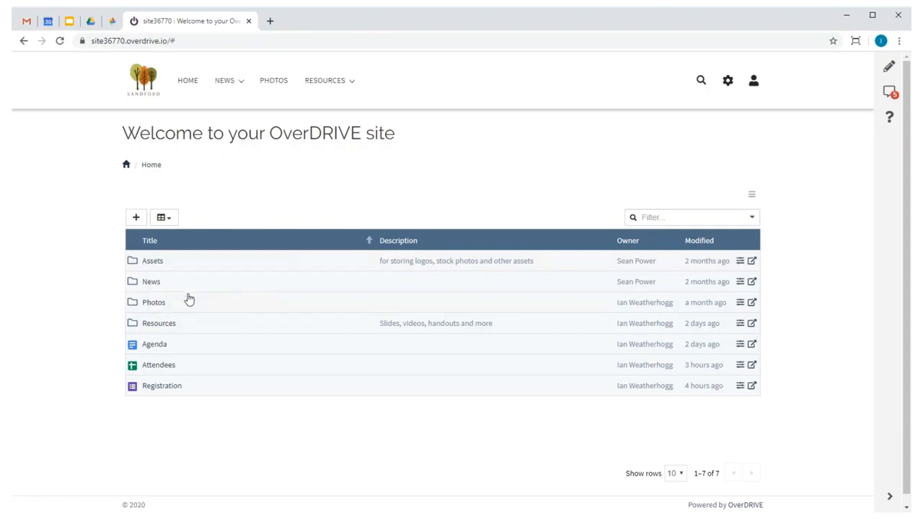
- Turn on Show in Menus for the Agenda, Registration and Attendees files on the home page
right_click(156, 349)
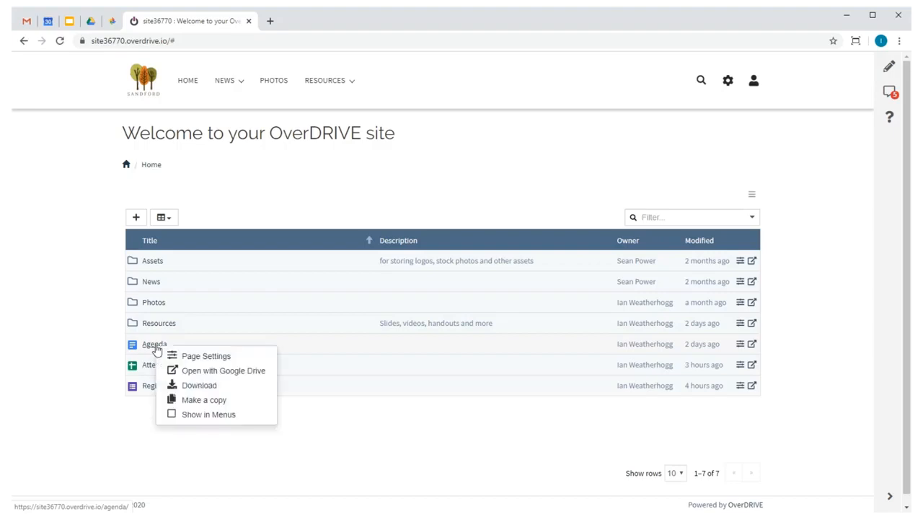
click(198, 415)
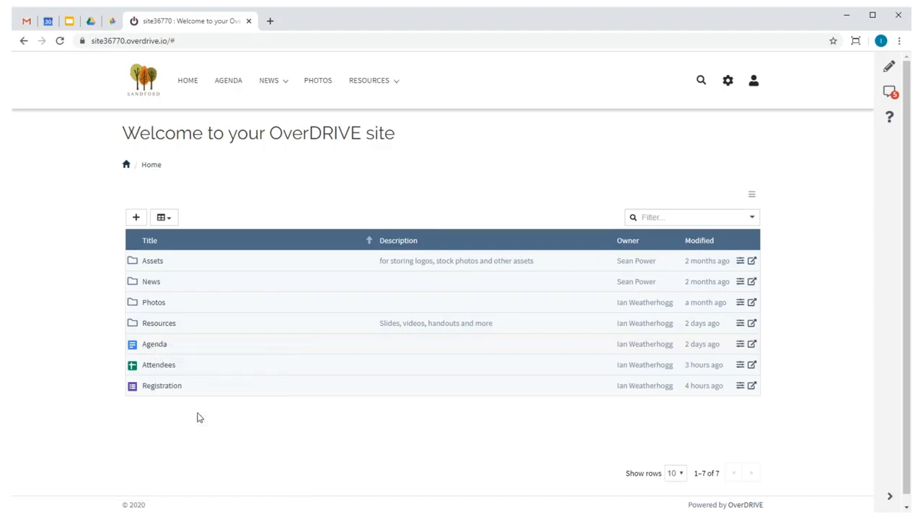
right_click(161, 387)
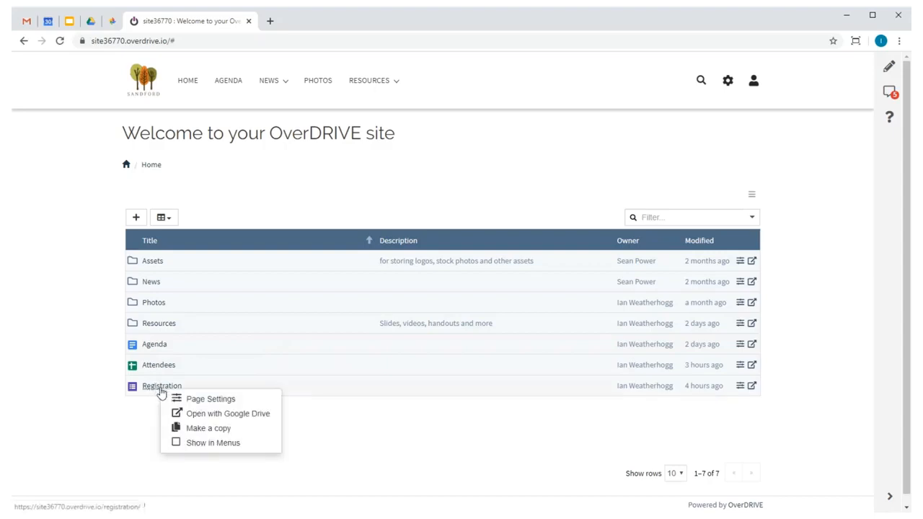
click(200, 445)
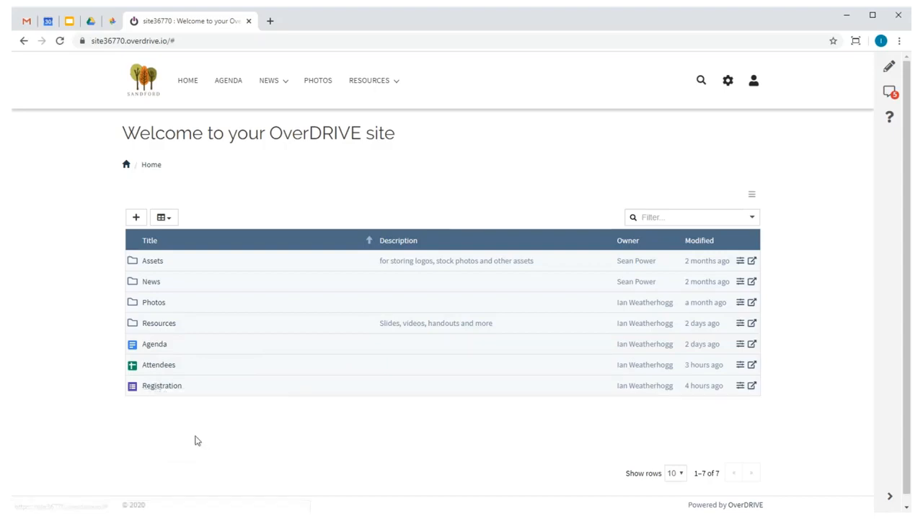
right_click(161, 372)
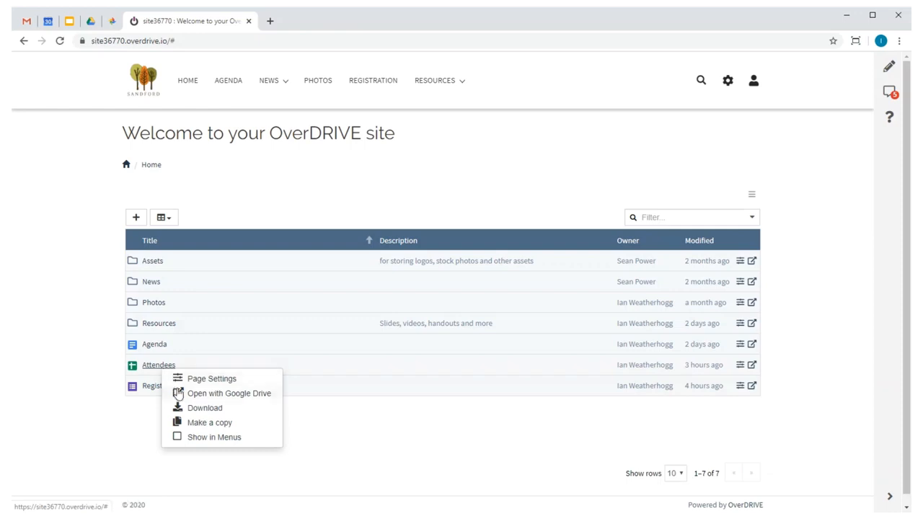
click(214, 438)
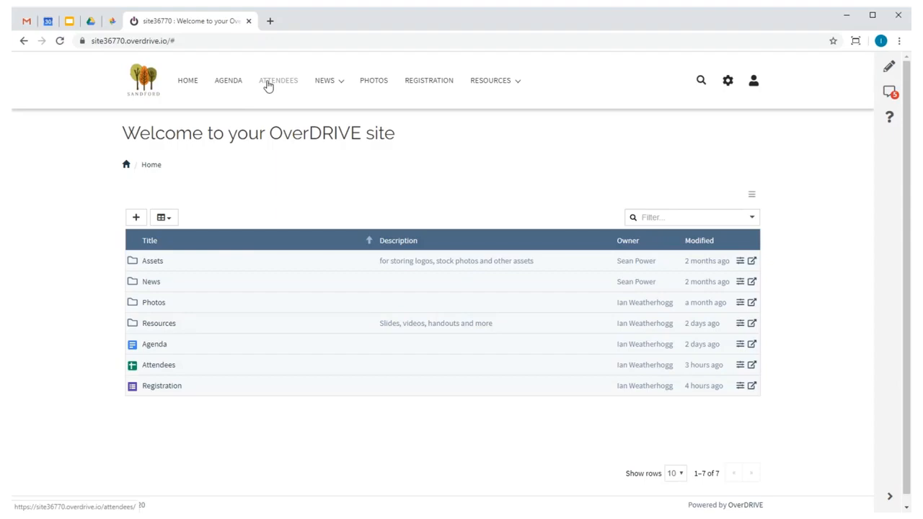
- View the event form on the Registration page and the form responses sheet on the Attendees page
click(422, 88)
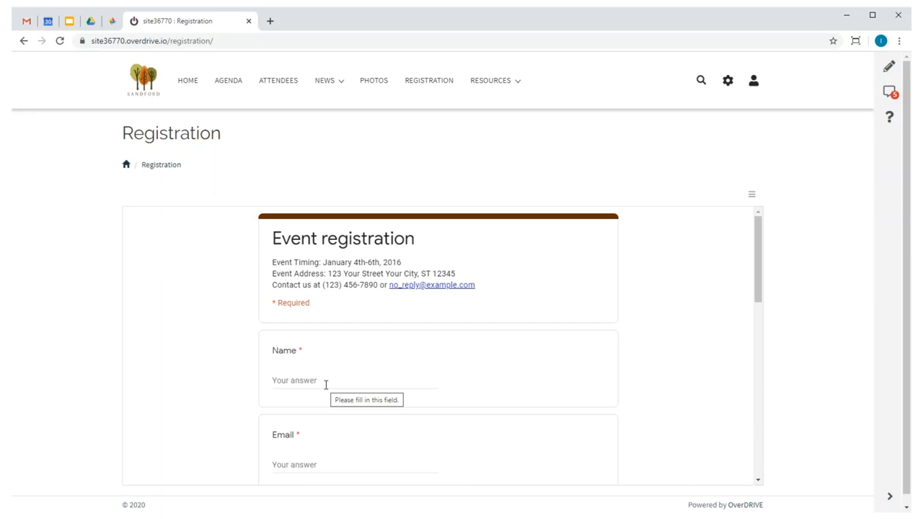
click(268, 86)
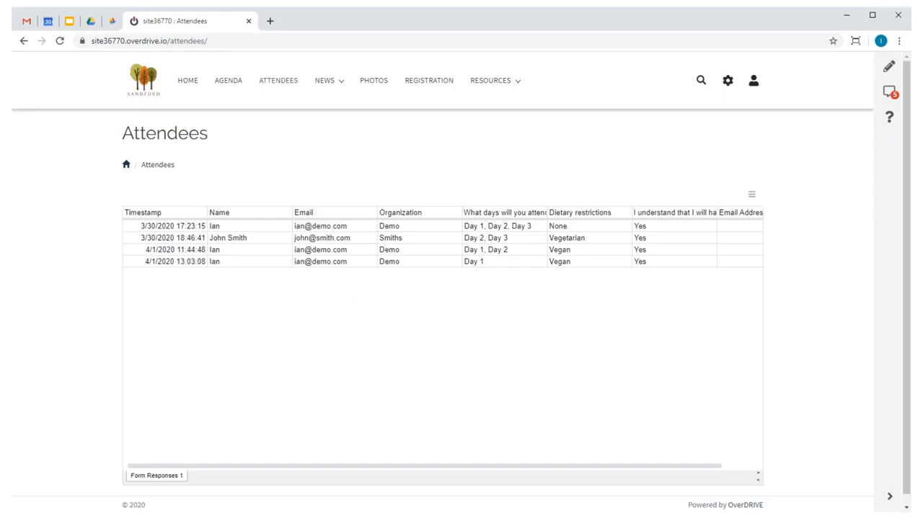
drag(460, 466, 449, 470)
- Configure the Attendees page's spreadsheet tile to use the Form Responses 1 sheet with the Embedded view
click(889, 67)
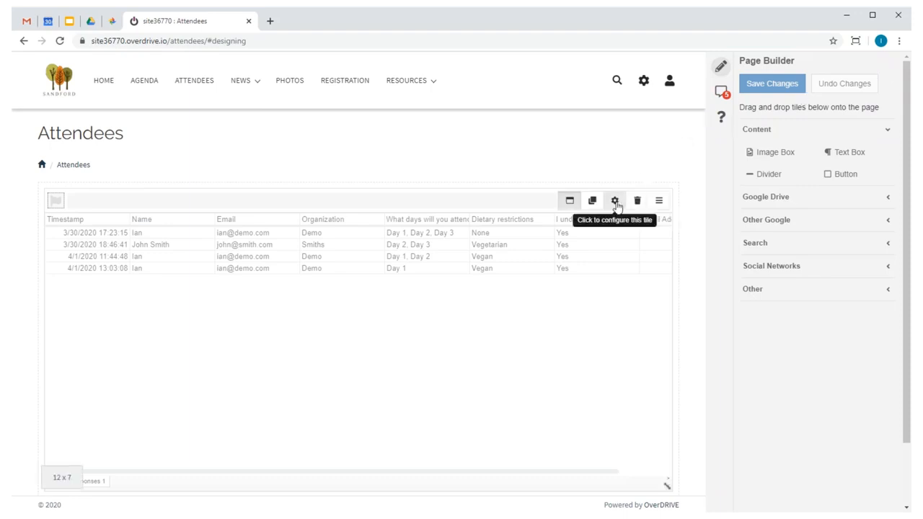
click(613, 200)
click(476, 185)
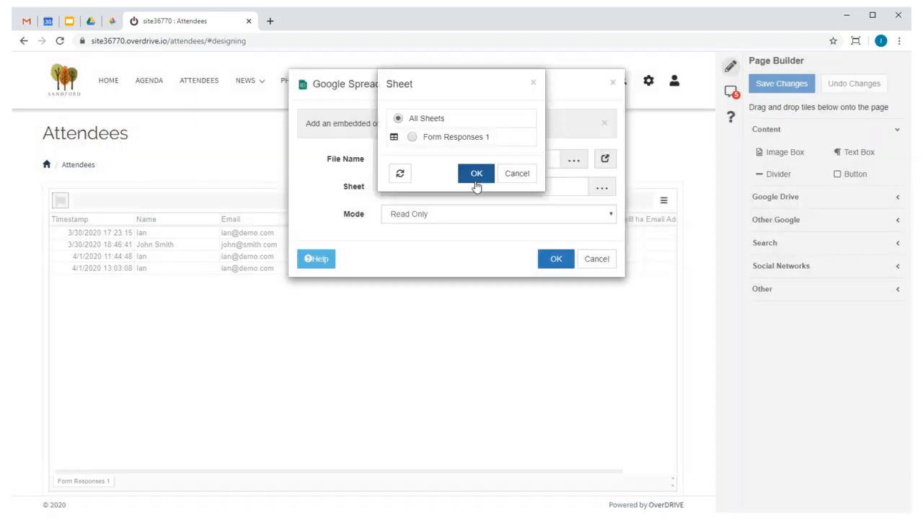
click(441, 138)
click(476, 174)
click(442, 213)
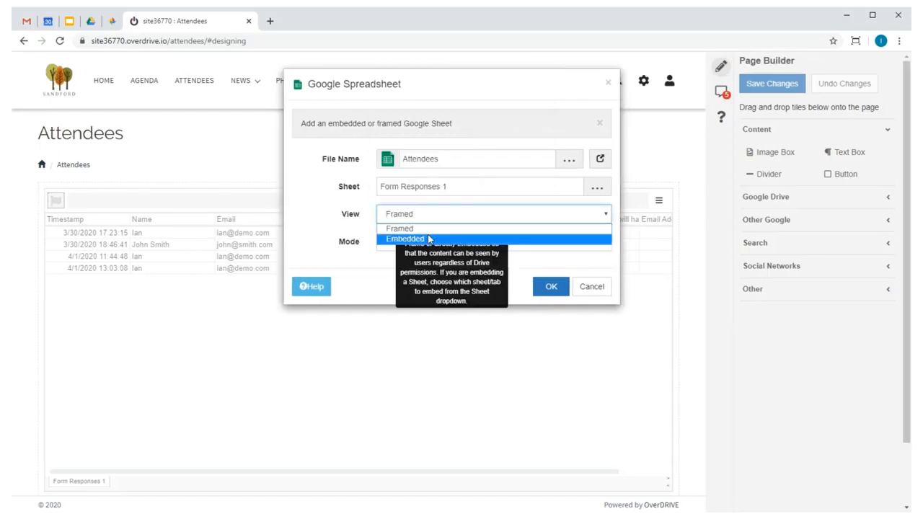
click(427, 234)
- Limit the embedded sheet's columns to Name, Email and Organization
click(404, 324)
click(414, 155)
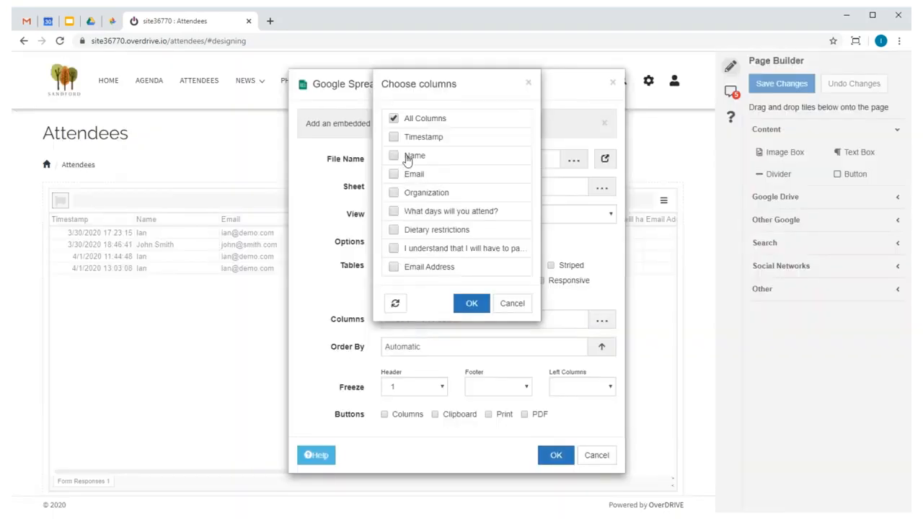
click(413, 175)
click(470, 304)
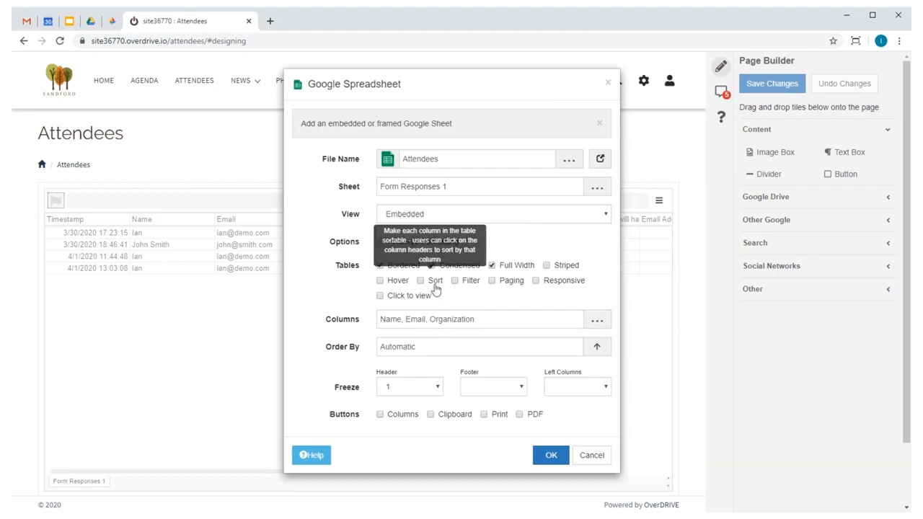
- Enable Click to view, Filter and the Columns, Clipboard, Print and PDF buttons for the table, and save the page changes
click(472, 282)
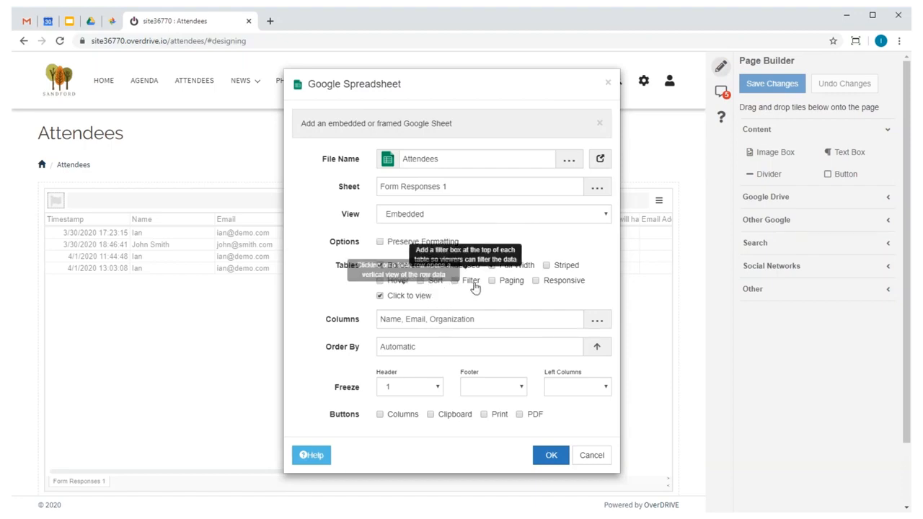
click(414, 417)
click(438, 417)
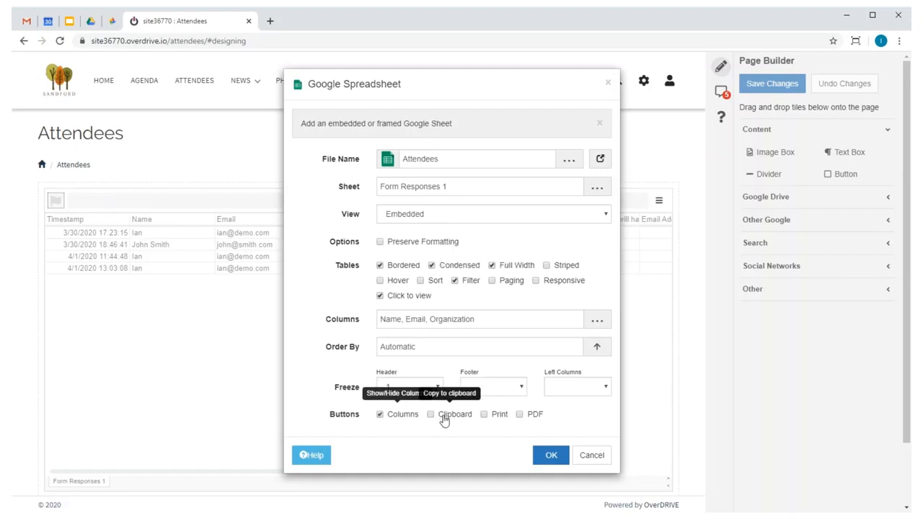
click(496, 417)
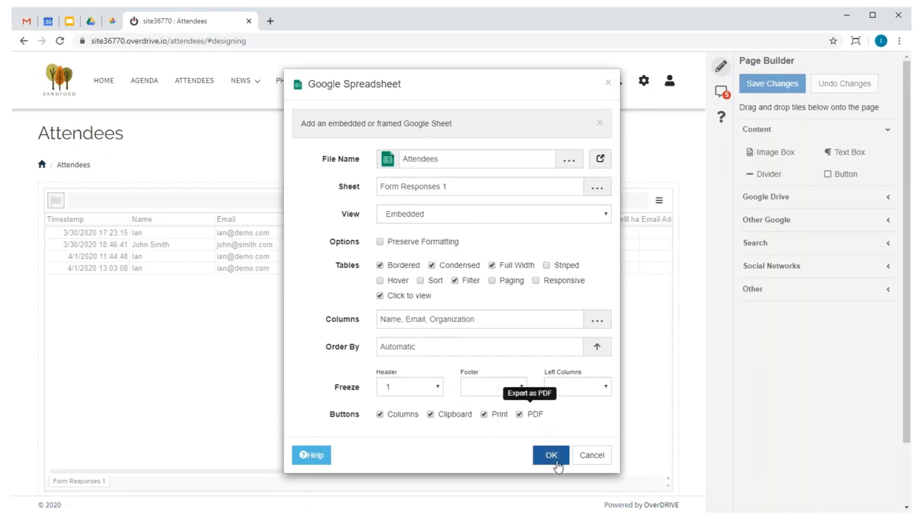
click(553, 456)
click(770, 83)
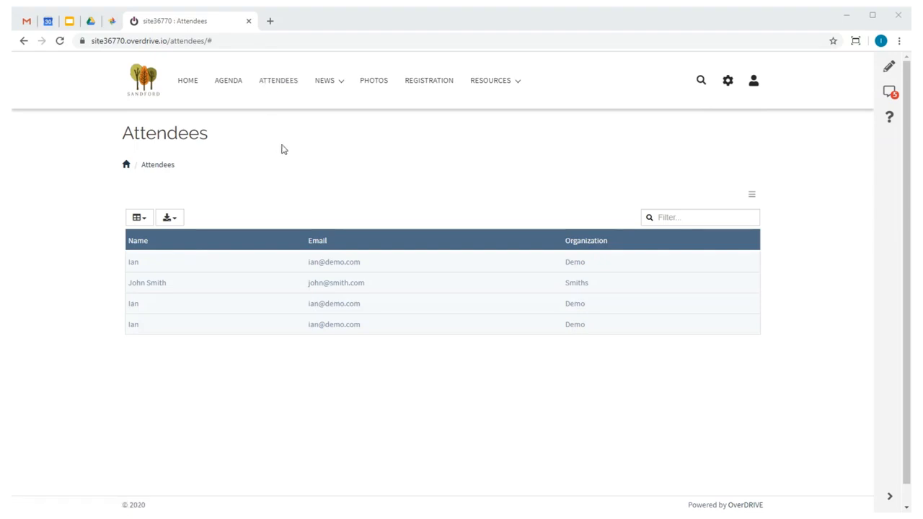
- View the first attendee's full record, and check the attendee table's column choices and export options
click(328, 266)
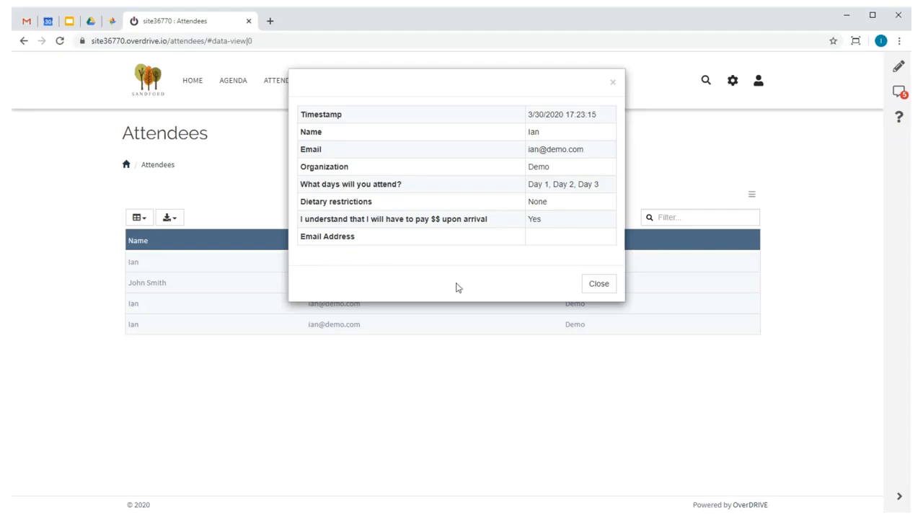
click(599, 283)
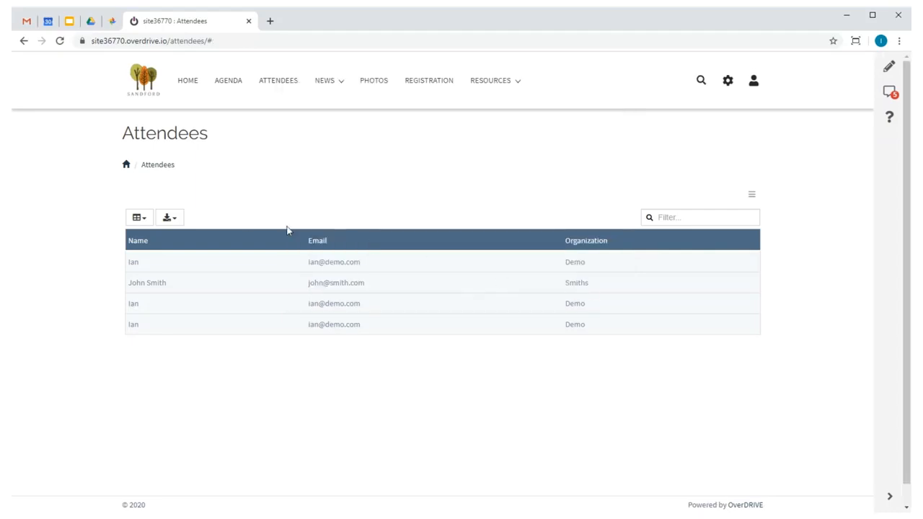
click(138, 219)
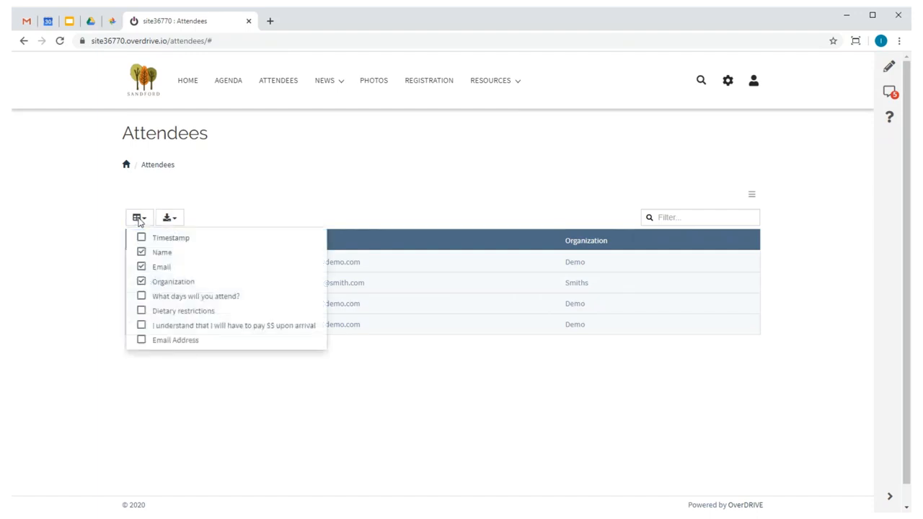
click(167, 218)
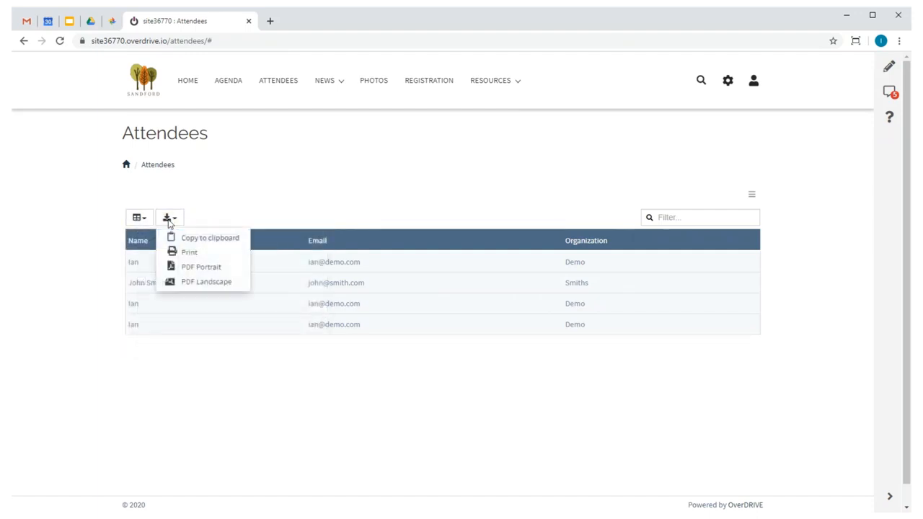
click(315, 457)
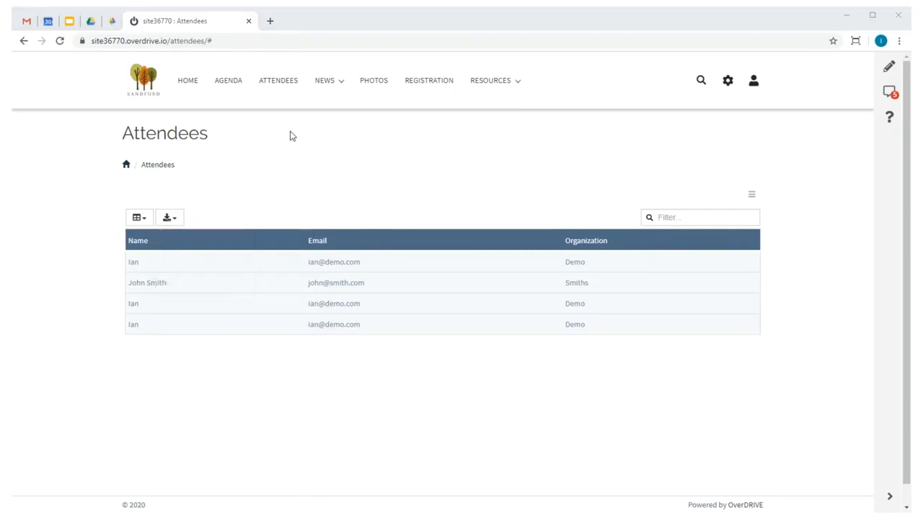
- Open the News page for editing and set its Drive Folder tile's view to Blog
click(323, 83)
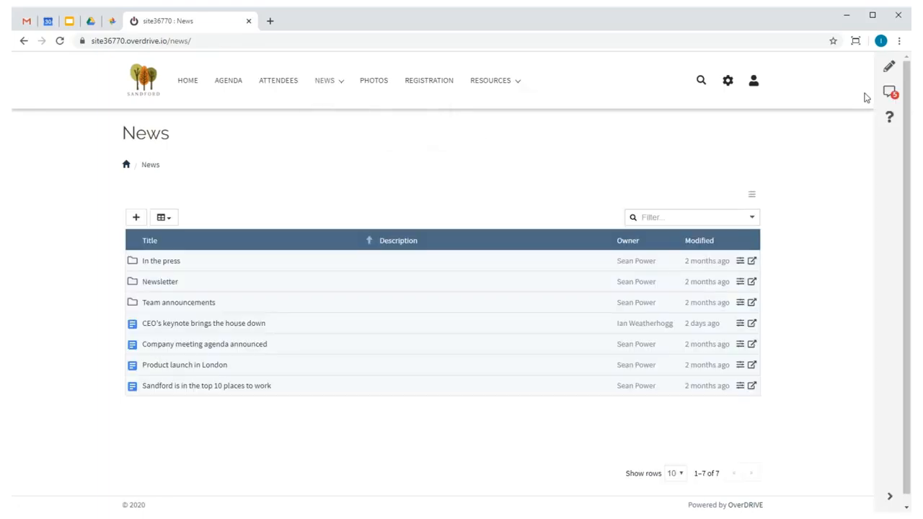
click(889, 67)
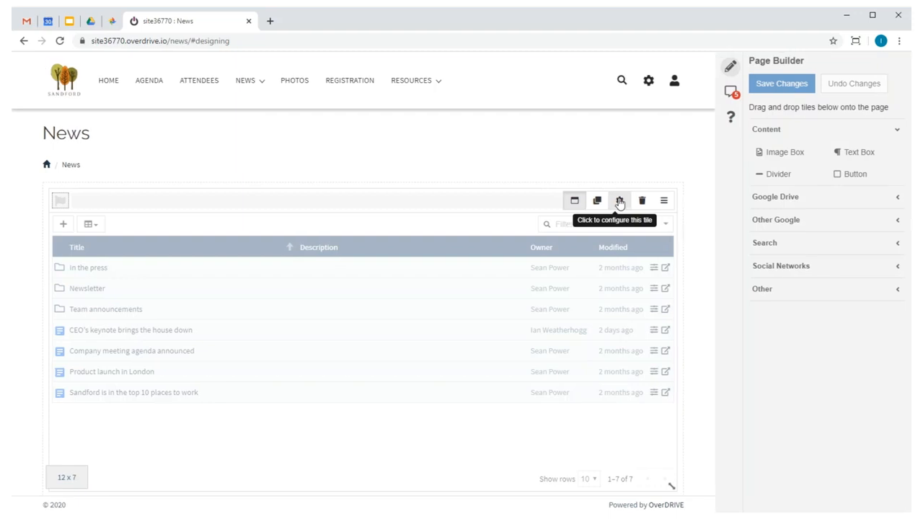
click(619, 202)
click(435, 187)
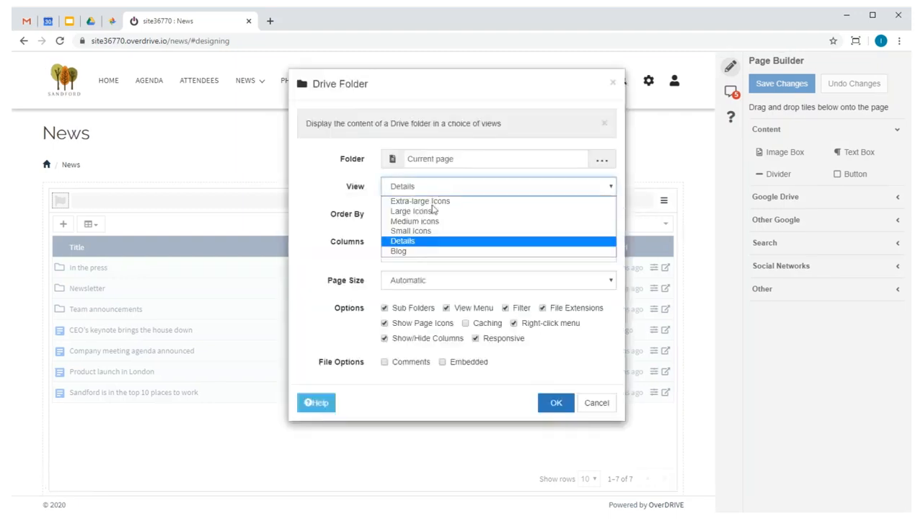
click(400, 251)
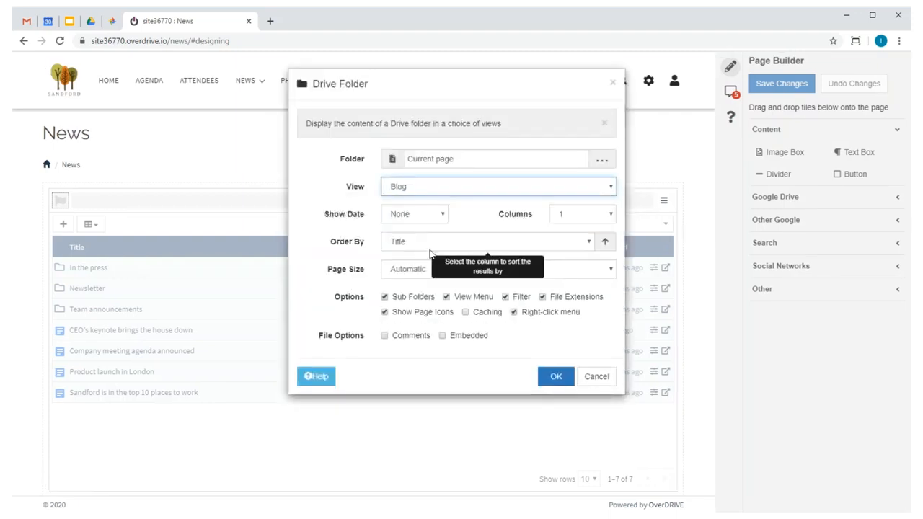
- Enable Embedded and Comments for the News files, set Show Date to Posted, and save the page changes
click(454, 336)
click(418, 336)
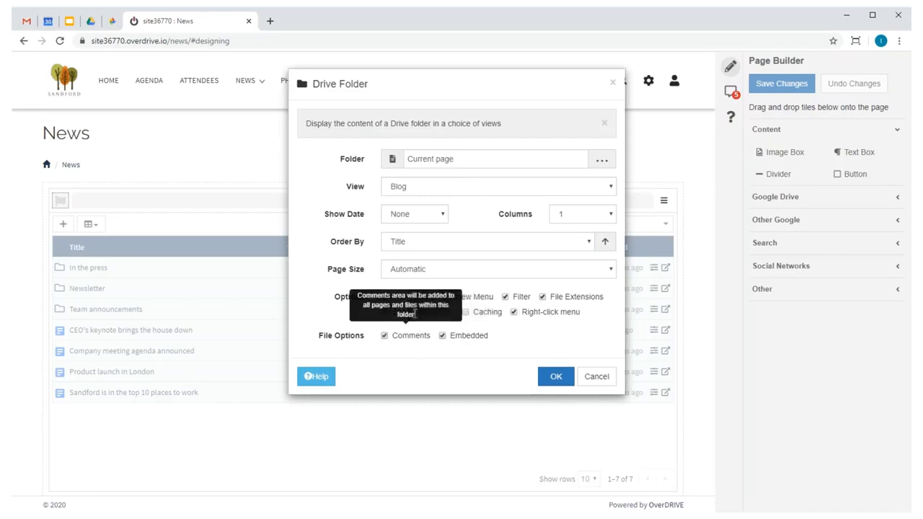
click(406, 214)
click(408, 260)
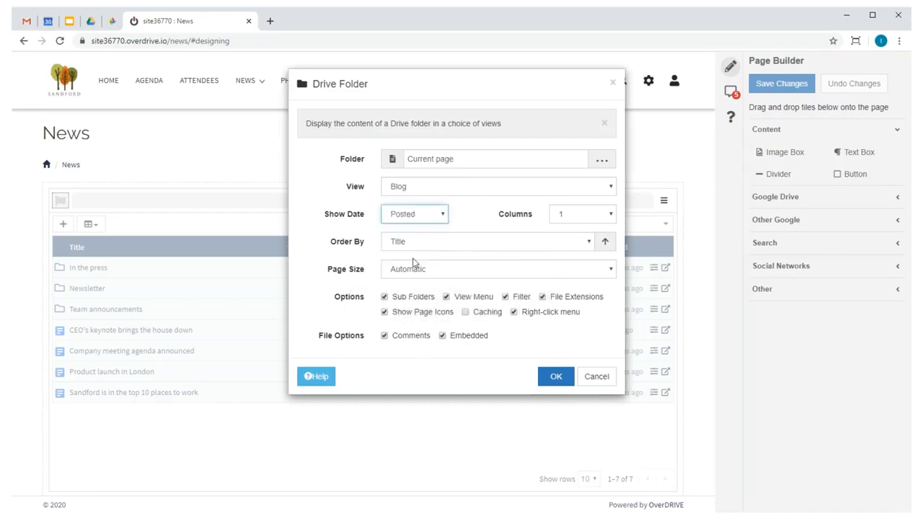
click(549, 381)
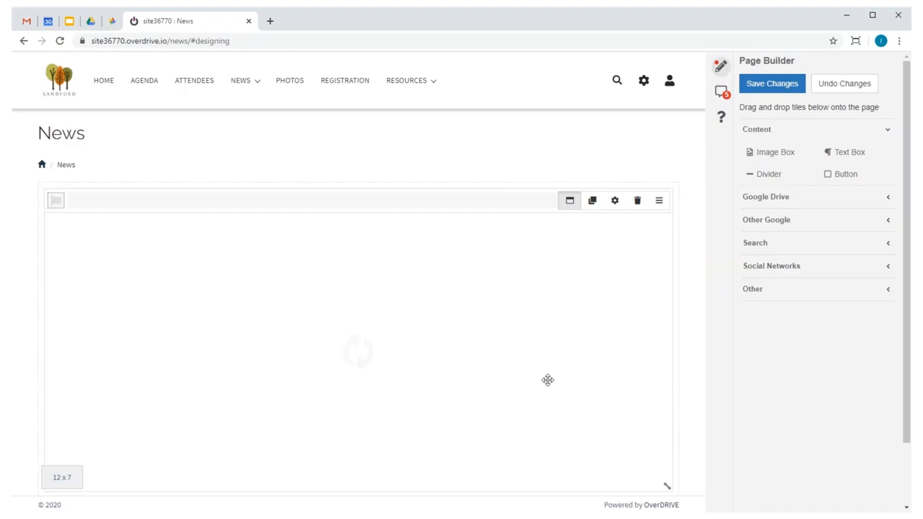
click(766, 90)
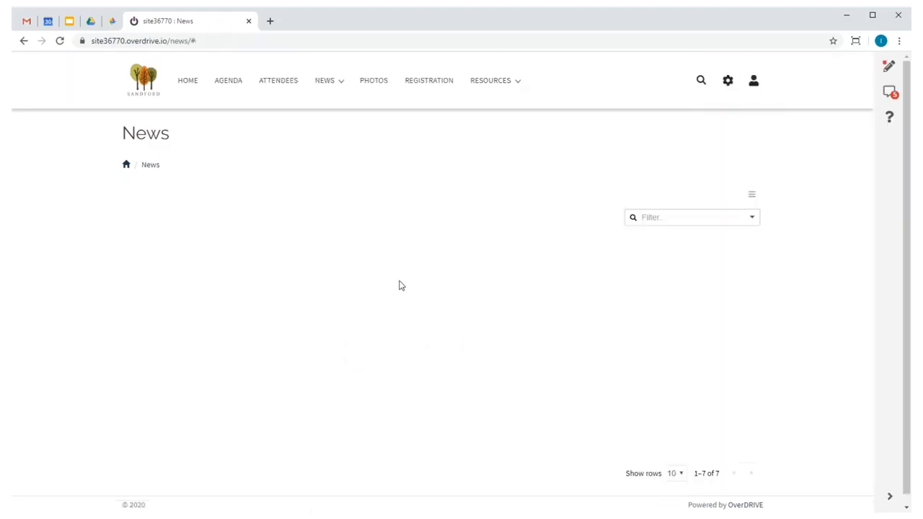
- Browse the News blog posts and view the article "CEO's keynote brings the house down" down to its comments area
scroll(402, 290, down, 6)
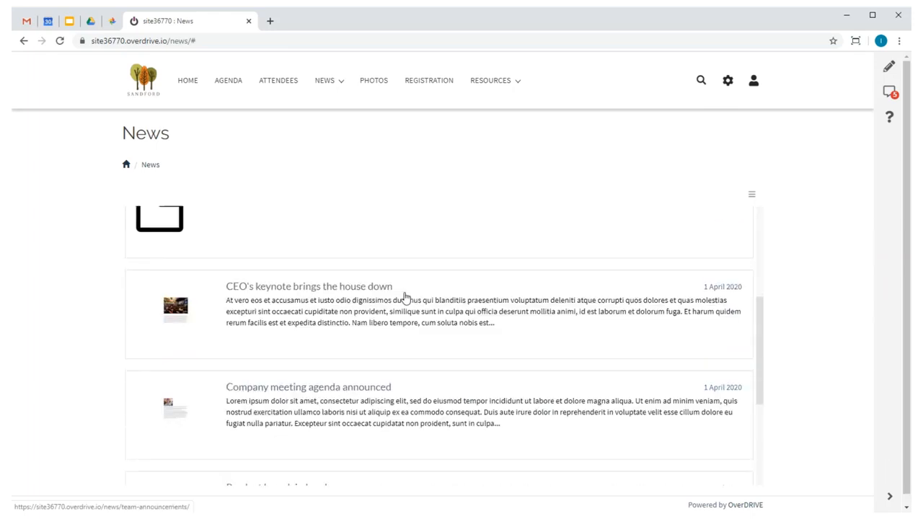
scroll(405, 298, up, 1)
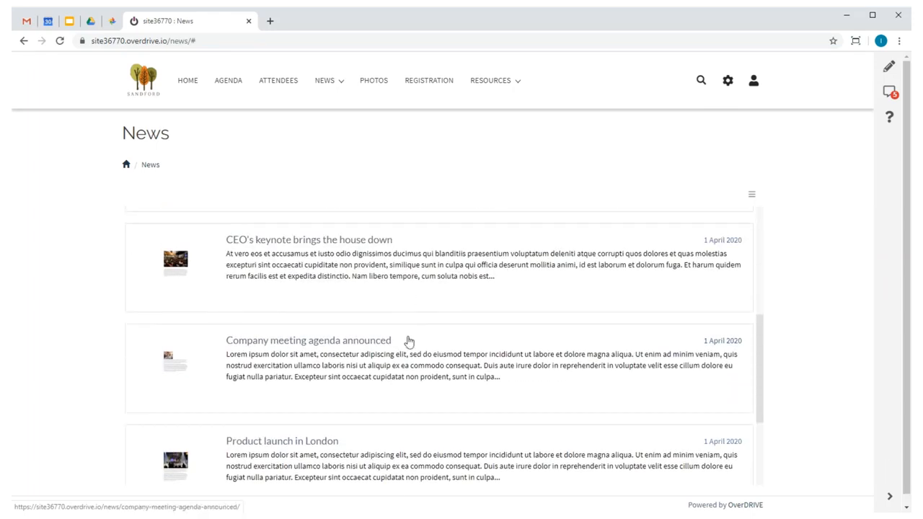
click(353, 274)
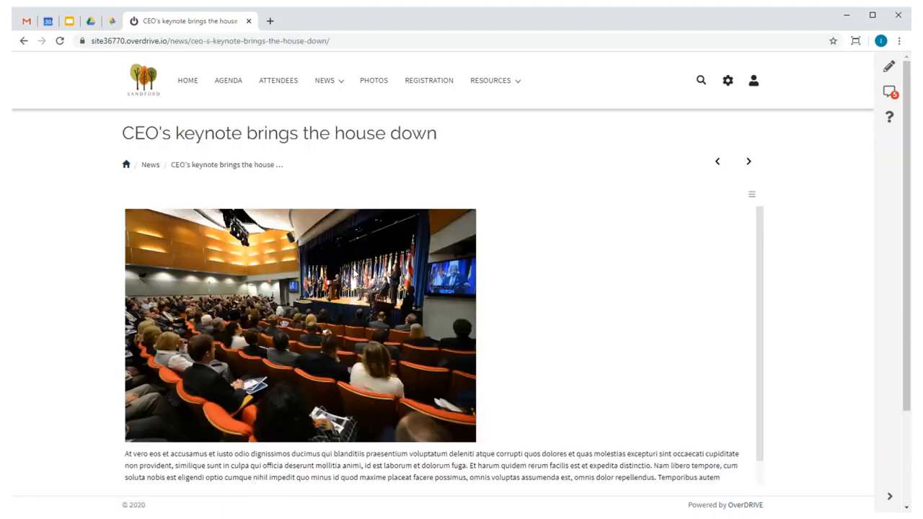
scroll(353, 274, down, 1)
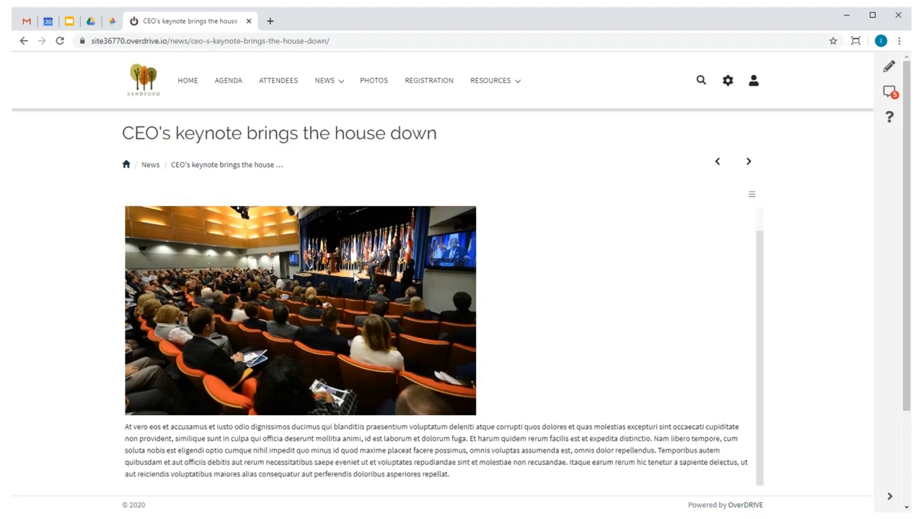
scroll(389, 303, down, 3)
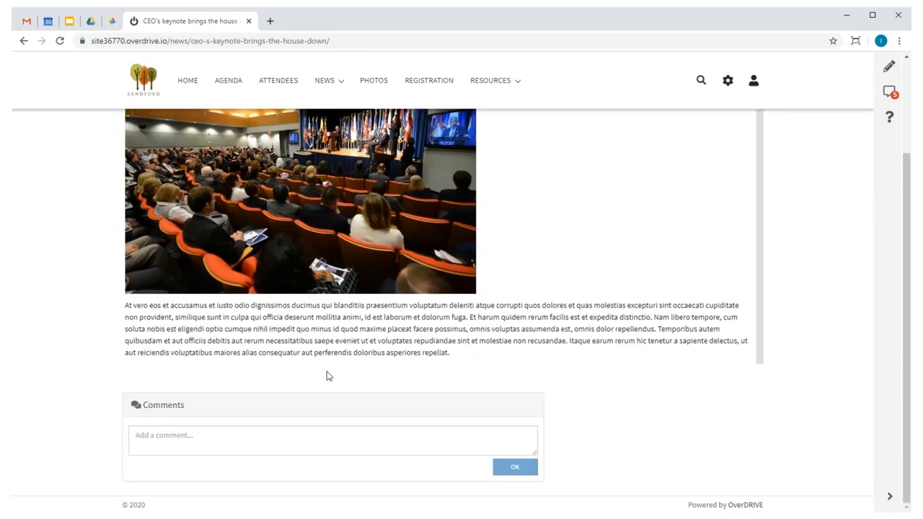
- Open the Photos page for editing and replace its Drive folder tile with a Google Photos tile
scroll(389, 303, up, 3)
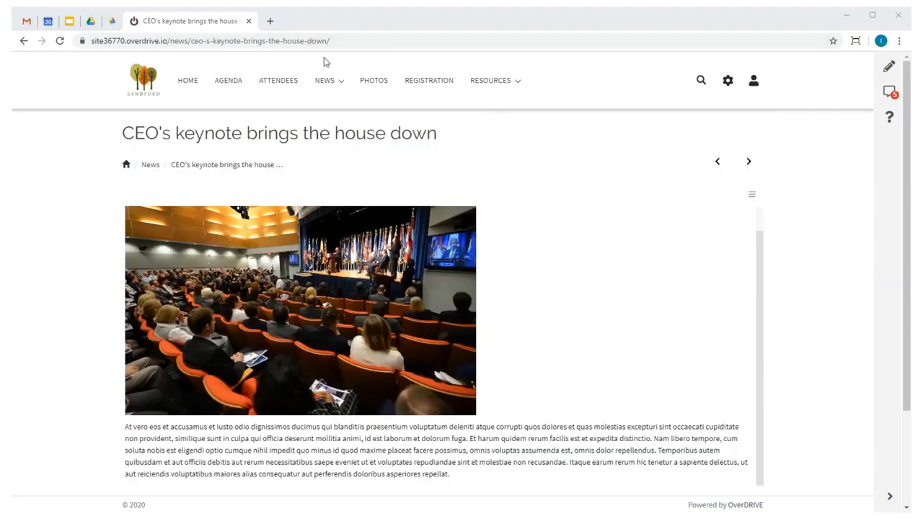
click(370, 85)
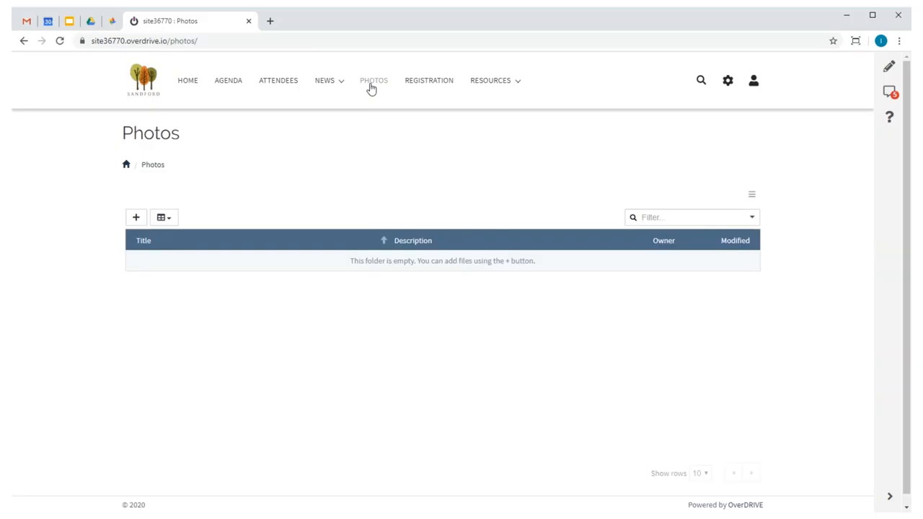
click(889, 66)
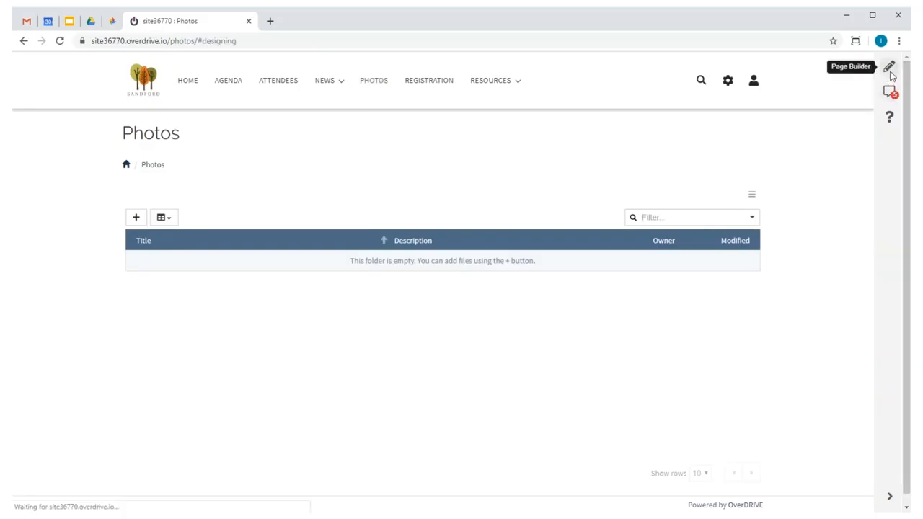
click(787, 221)
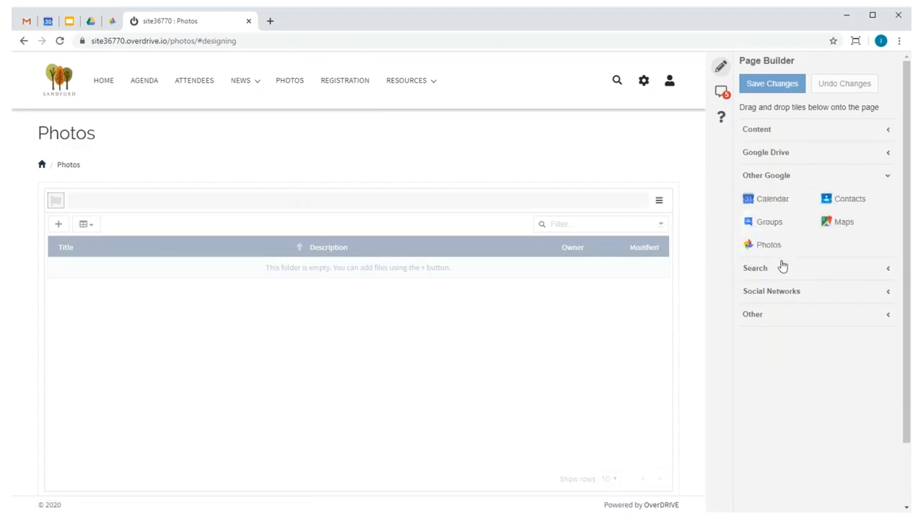
click(769, 246)
scroll(616, 182, up, 3)
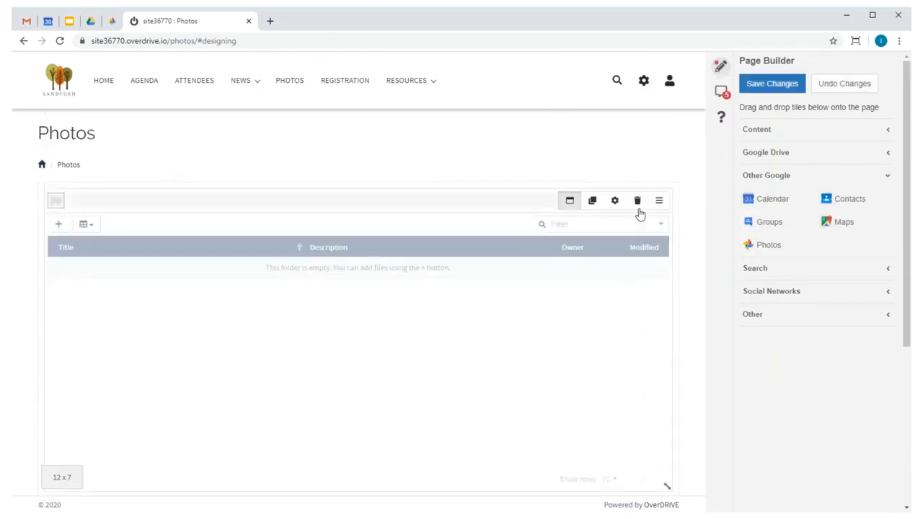
click(638, 201)
drag(350, 354, 638, 455)
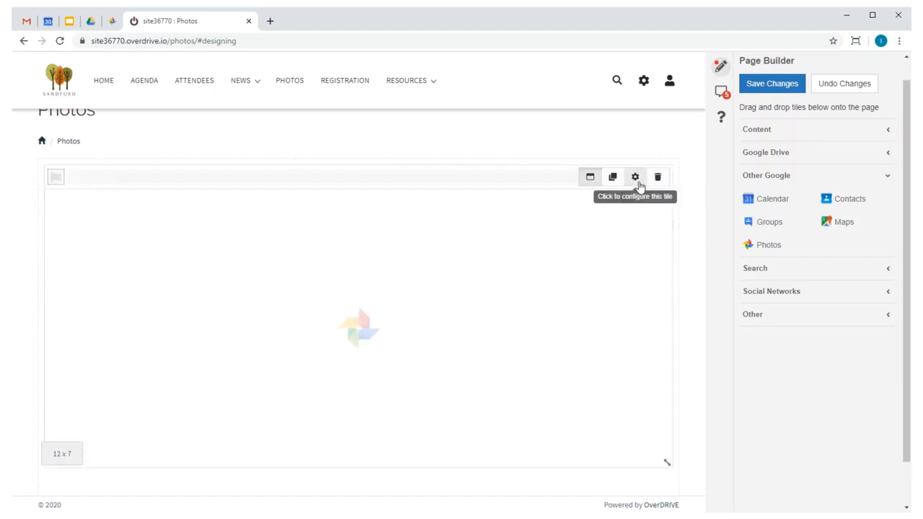
- Configure the Photos tile to show the Conference Gallery album in the Medium icons view
click(635, 180)
click(492, 158)
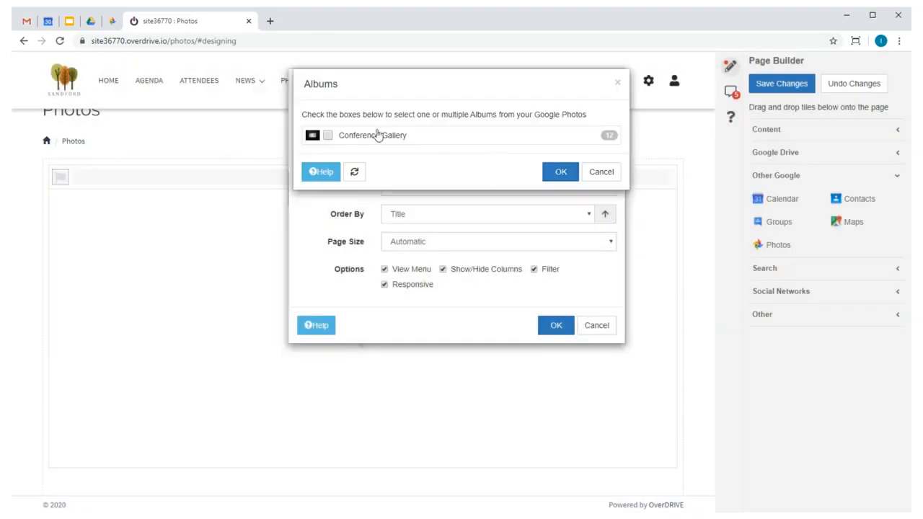
click(558, 172)
click(530, 188)
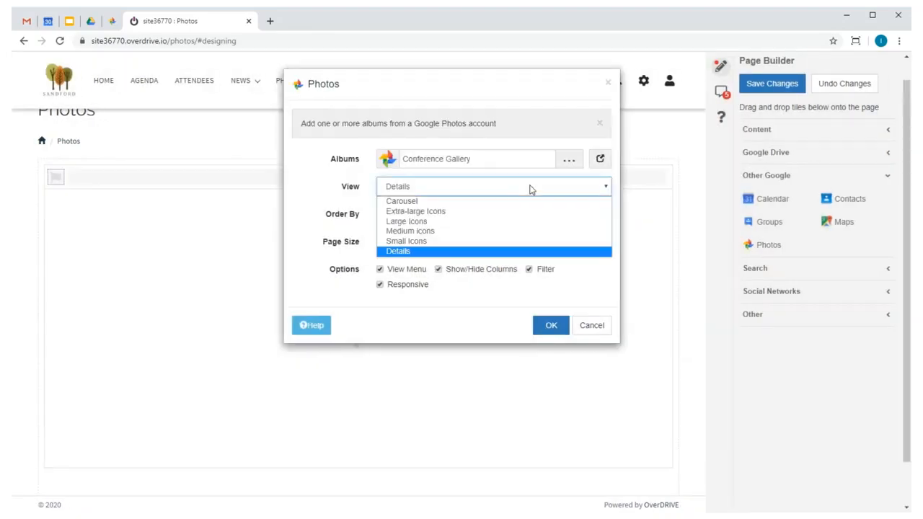
click(499, 233)
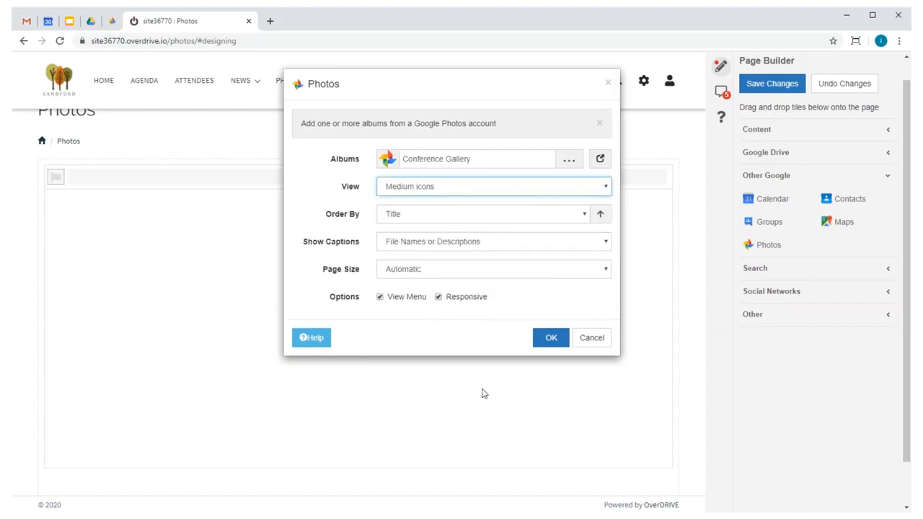
- Set the Photos tile's Show Captions option to None and save the page changes
click(488, 243)
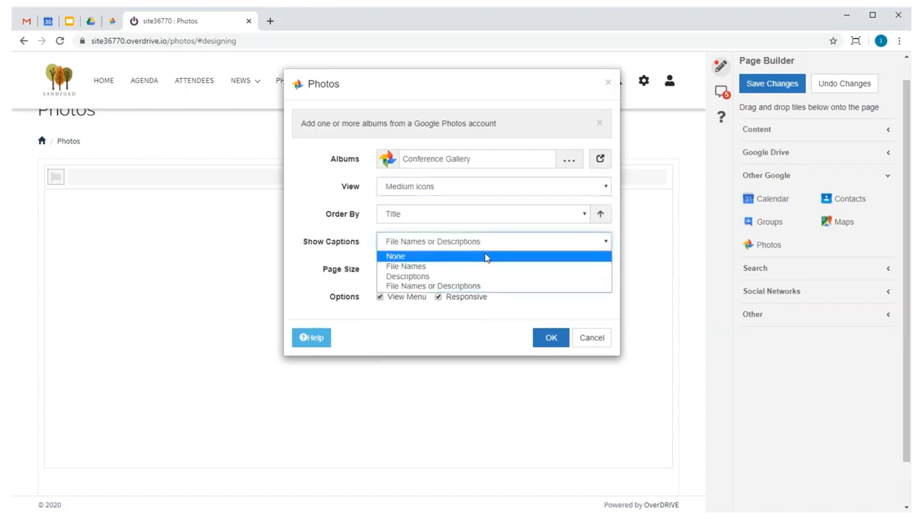
click(484, 254)
click(546, 338)
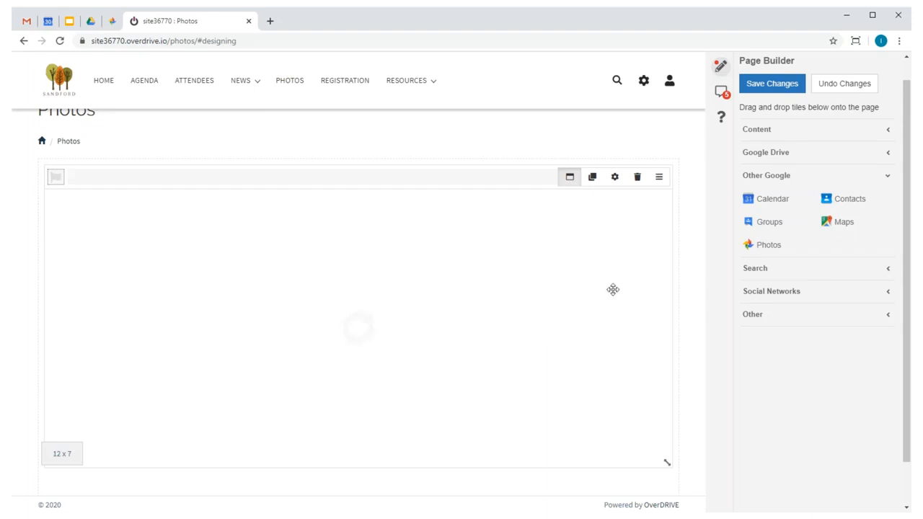
click(768, 84)
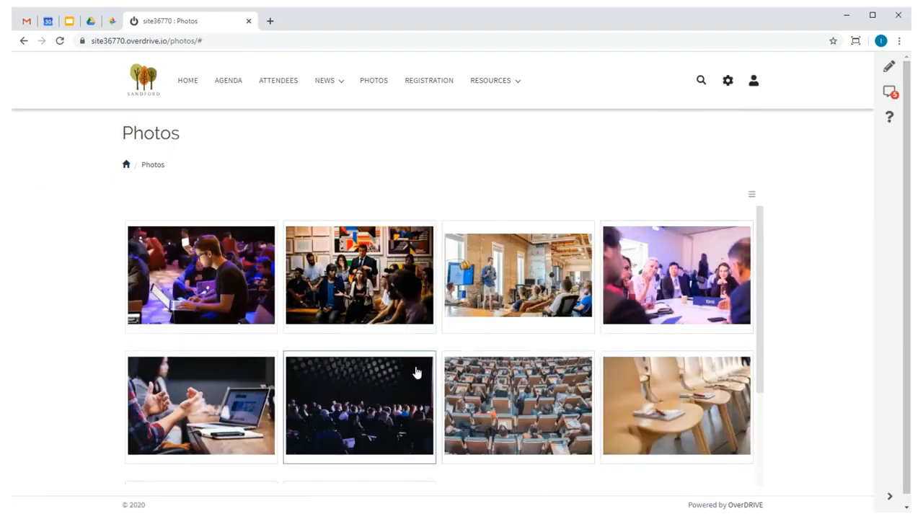
- View the gallery's second photo enlarged, try the slideshow and thumbnail strip, and close the viewer
click(370, 278)
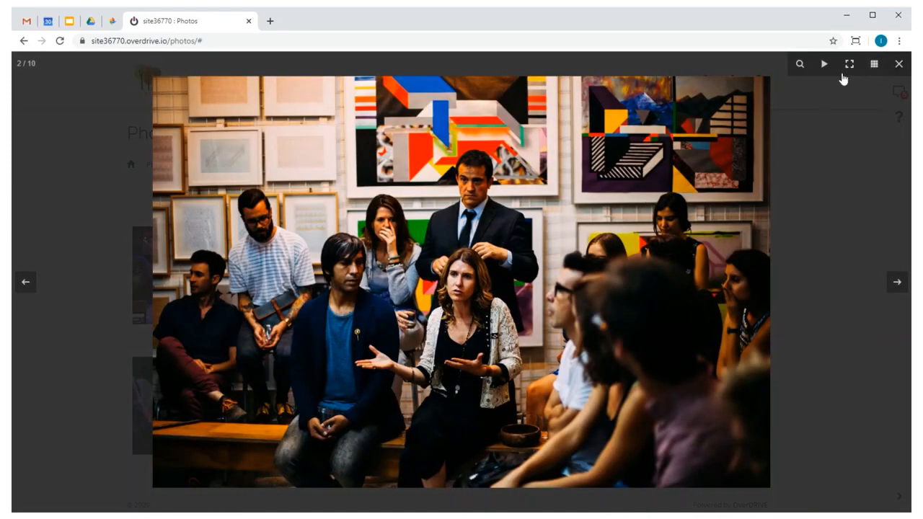
click(824, 64)
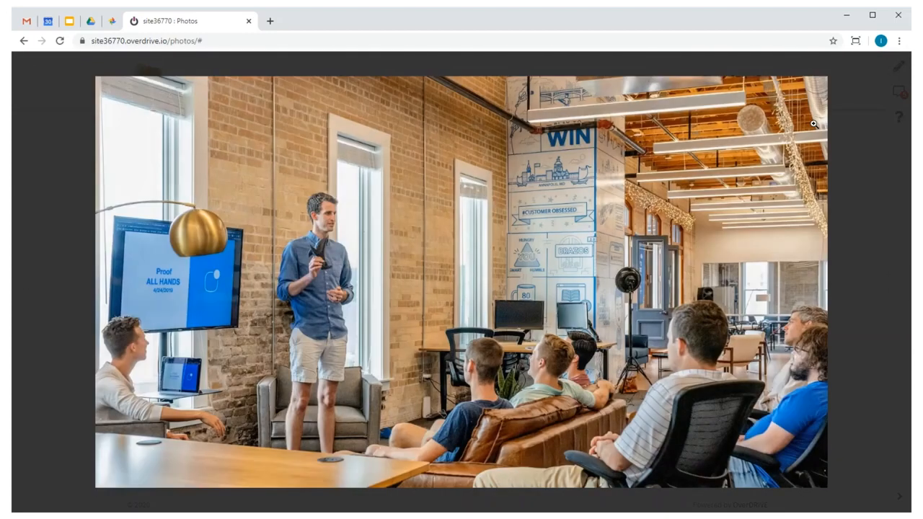
click(874, 64)
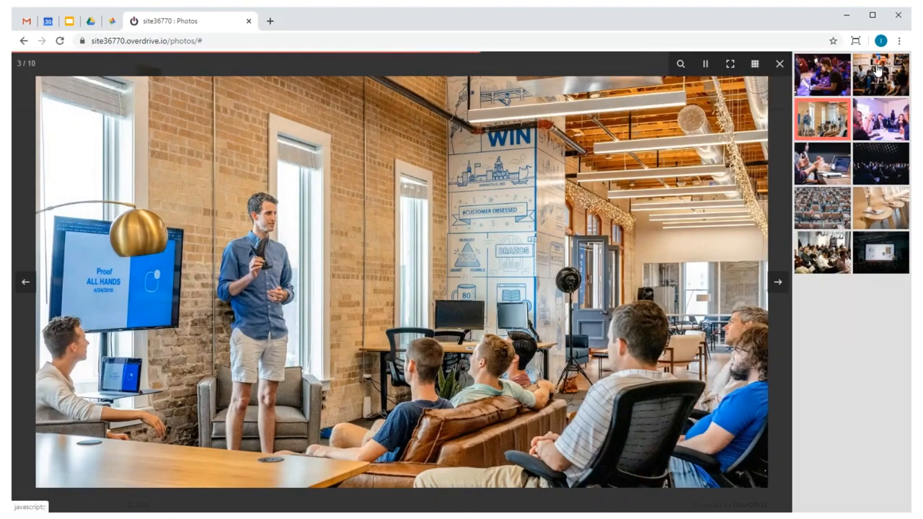
click(779, 64)
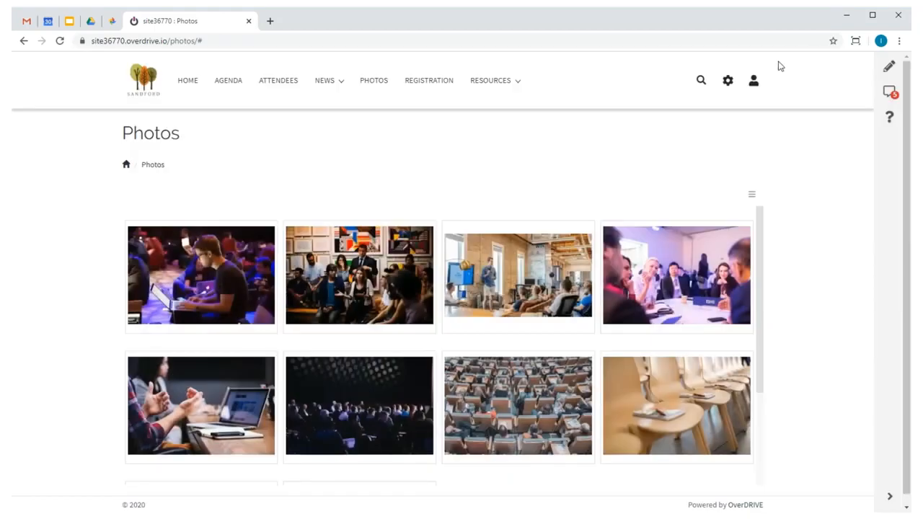